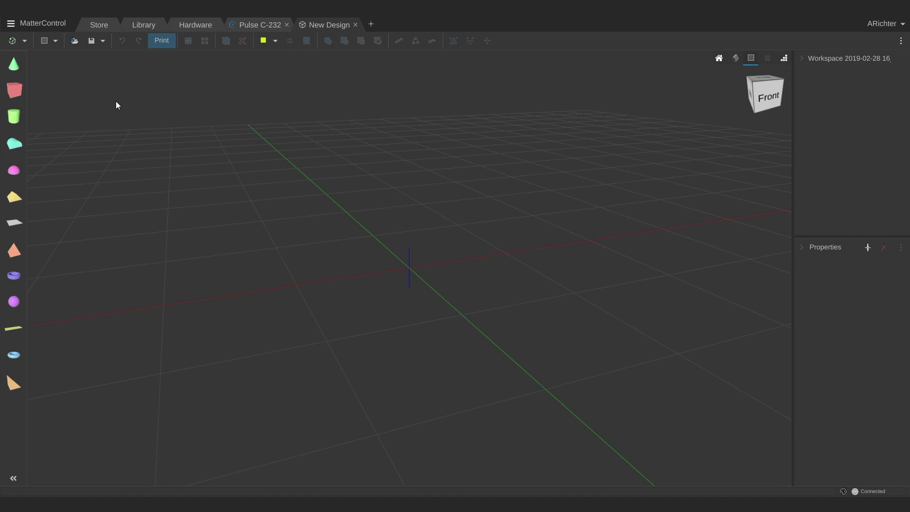
# - Check the installed version in the About MatterControl dialog and close it
pyautogui.click(10, 23)
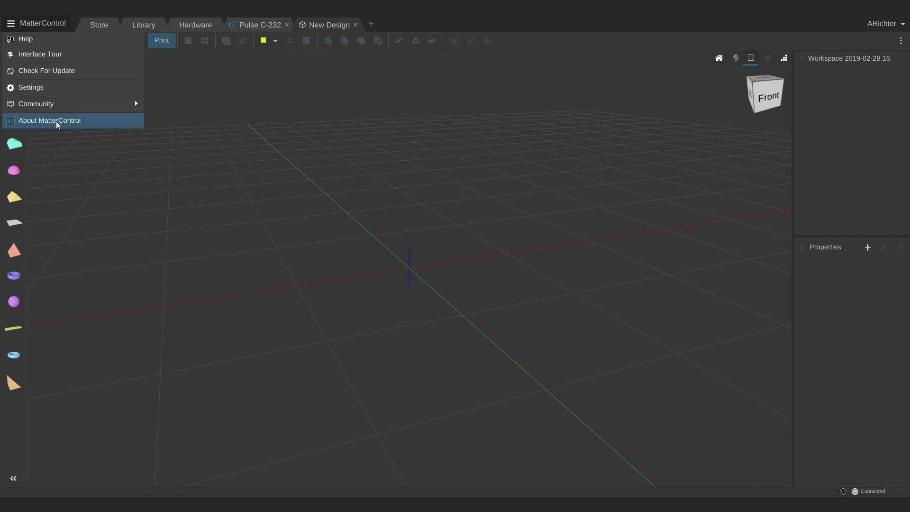
pyautogui.click(56, 120)
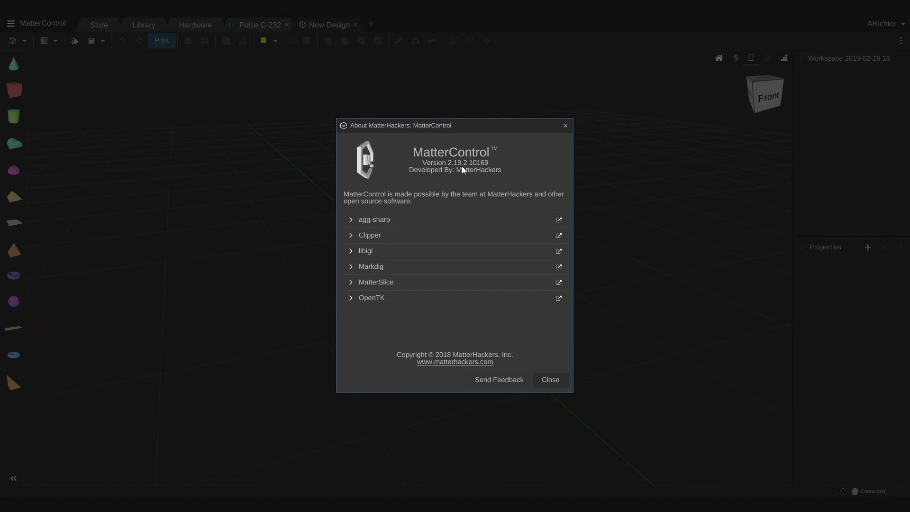
pyautogui.click(540, 378)
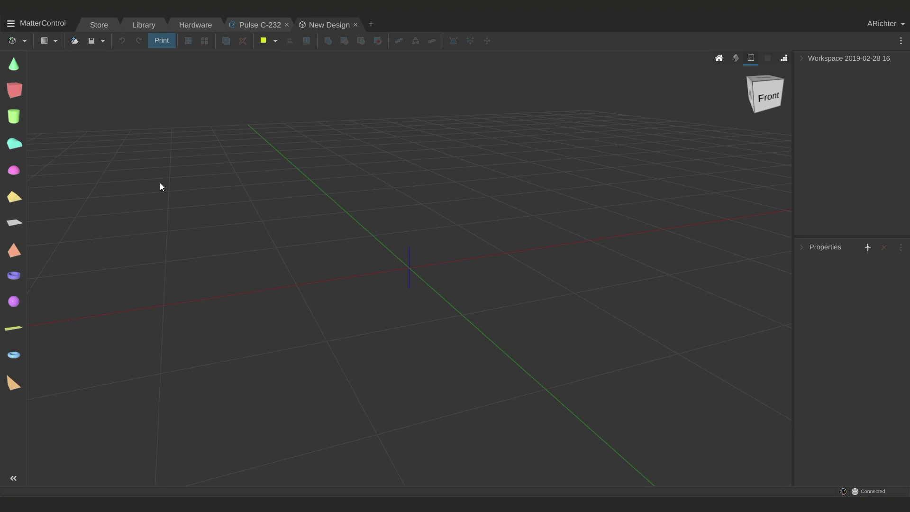
# - Place a cylinder on the empty grid near the origin and open the content-adding options
pyautogui.moveTo(17, 122); pyautogui.dragTo(294, 266)
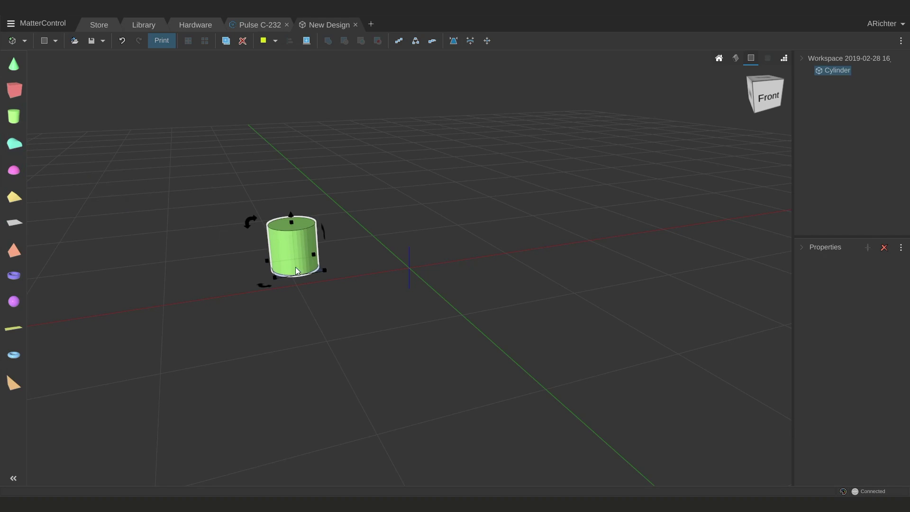
pyautogui.click(13, 328)
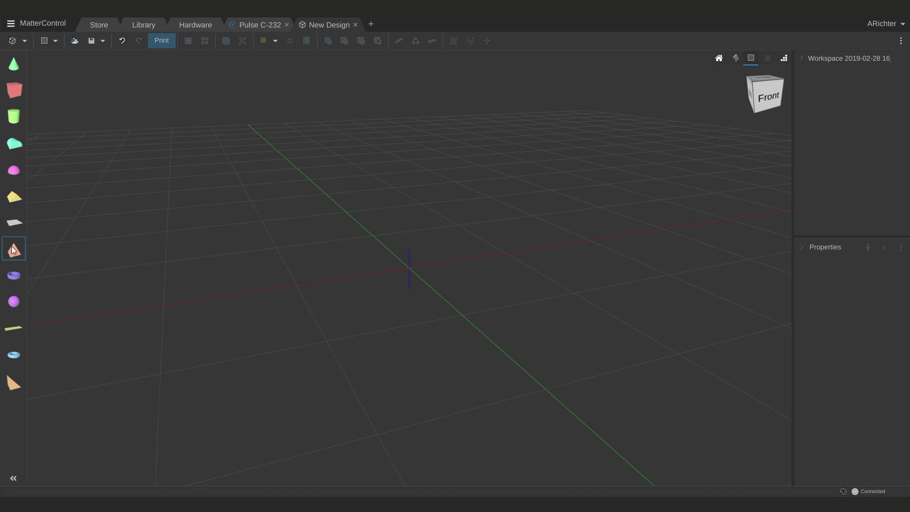
pyautogui.click(12, 41)
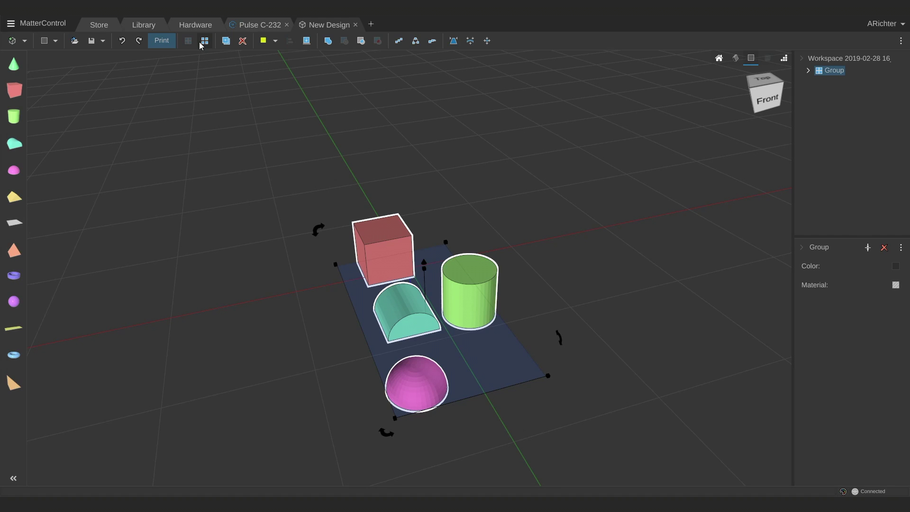
# - Ungroup the four shapes to move the cube slightly away from the half cylinder, and regroup them all
pyautogui.click(205, 40)
pyautogui.moveTo(376, 263)
pyautogui.mouseDown()
pyautogui.moveTo(258, 237)
pyautogui.moveTo(371, 266)
pyautogui.moveTo(364, 250)
pyautogui.mouseUp()
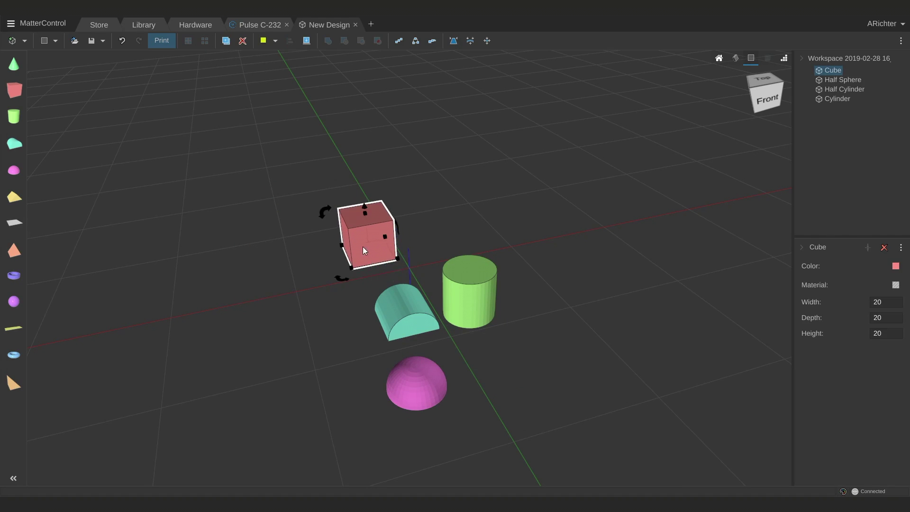
pyautogui.moveTo(531, 172); pyautogui.dragTo(420, 361)
pyautogui.click(187, 40)
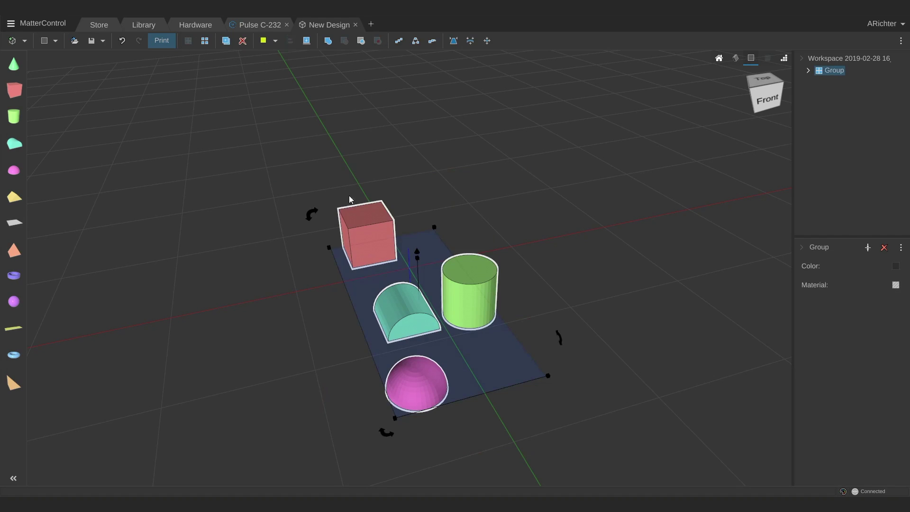
# - Apply a Scale to the group with a height of 40, maintaining its proportions
pyautogui.rightClick(365, 224)
pyautogui.moveTo(401, 136)
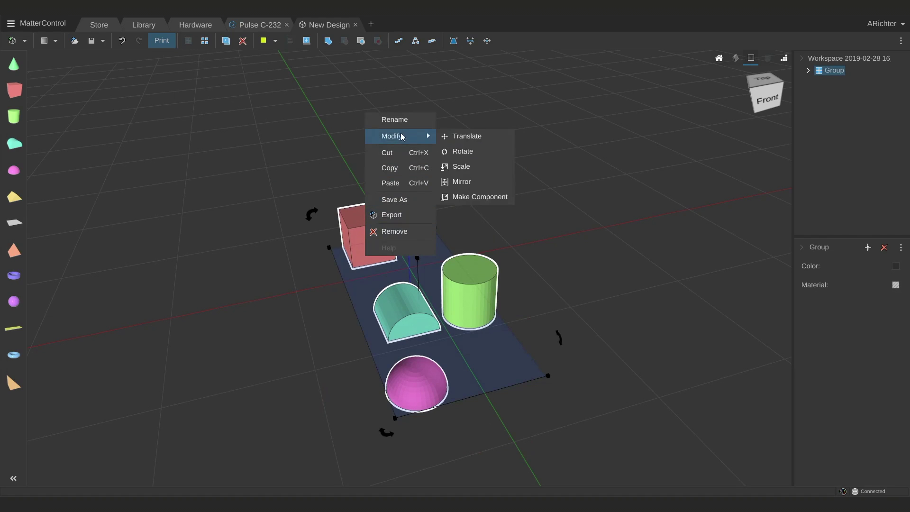
pyautogui.click(455, 167)
pyautogui.click(888, 355)
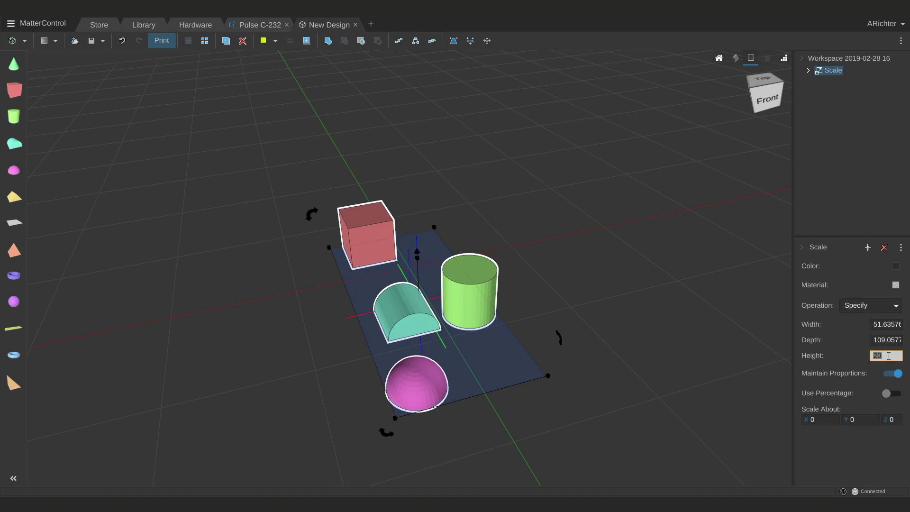
pyautogui.write('40')
pyautogui.press('Return')
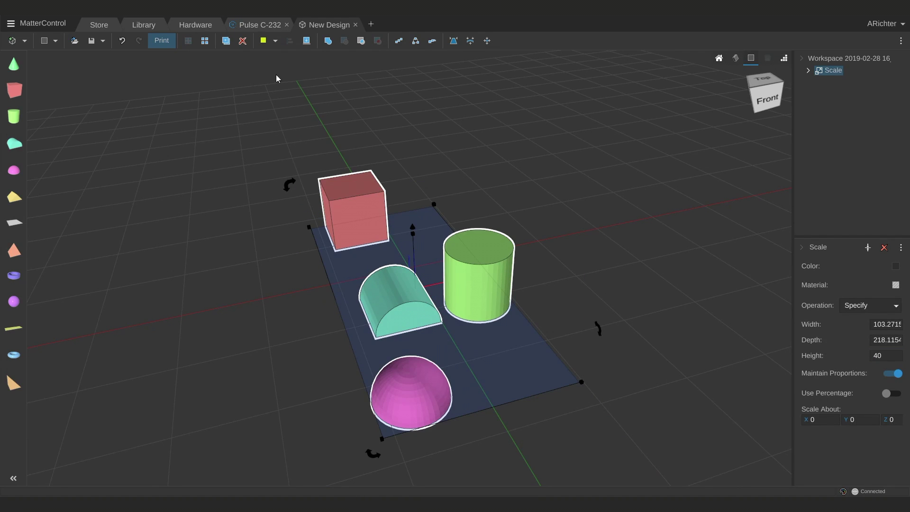
# - Turn the scaled group into support and lay the tilted astronaut model flat on the bed
pyautogui.click(264, 41)
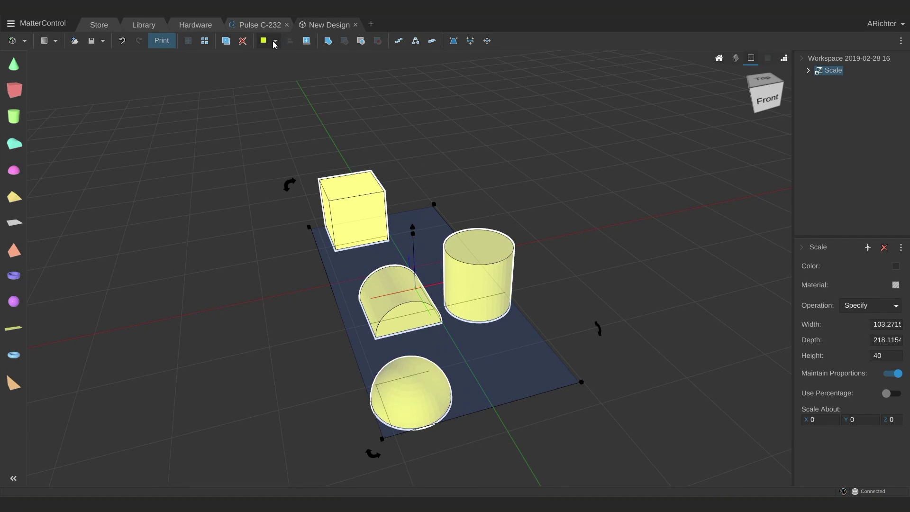
pyautogui.click(274, 41)
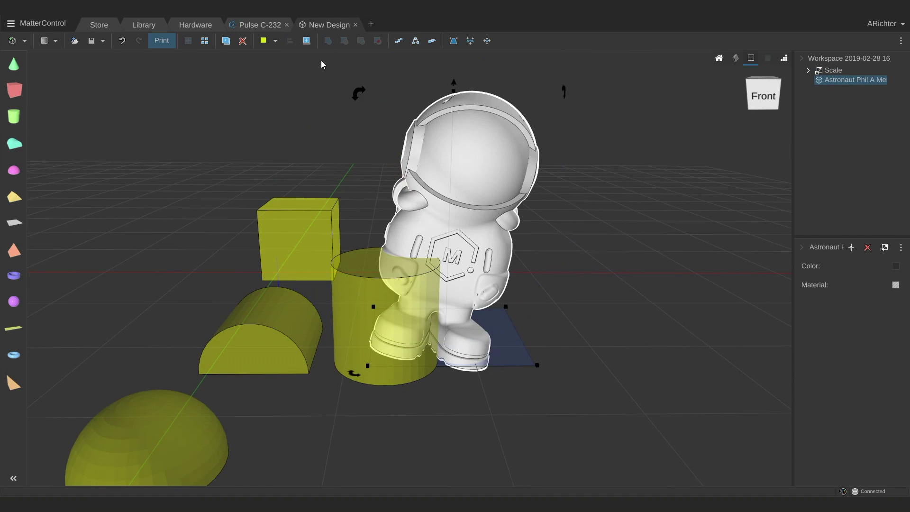
pyautogui.click(306, 41)
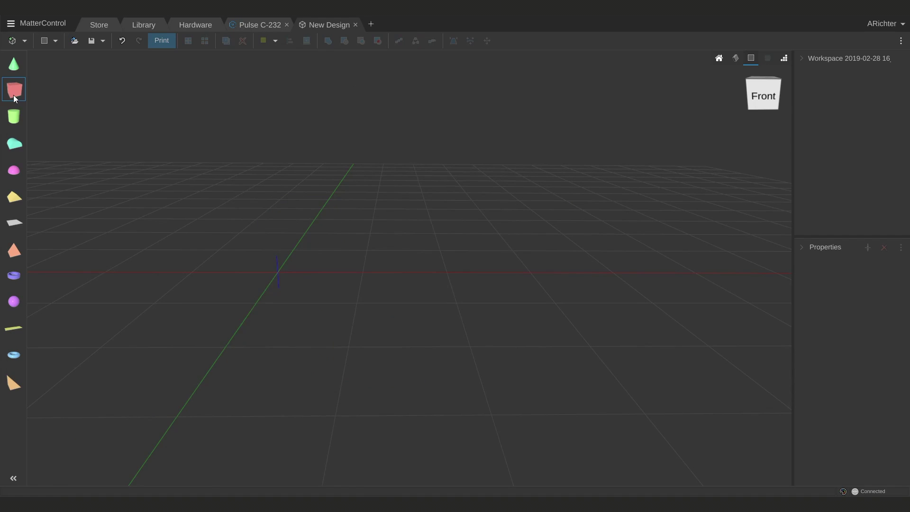
# - Place a cube near the origin with a cylinder beside it
pyautogui.click(15, 90)
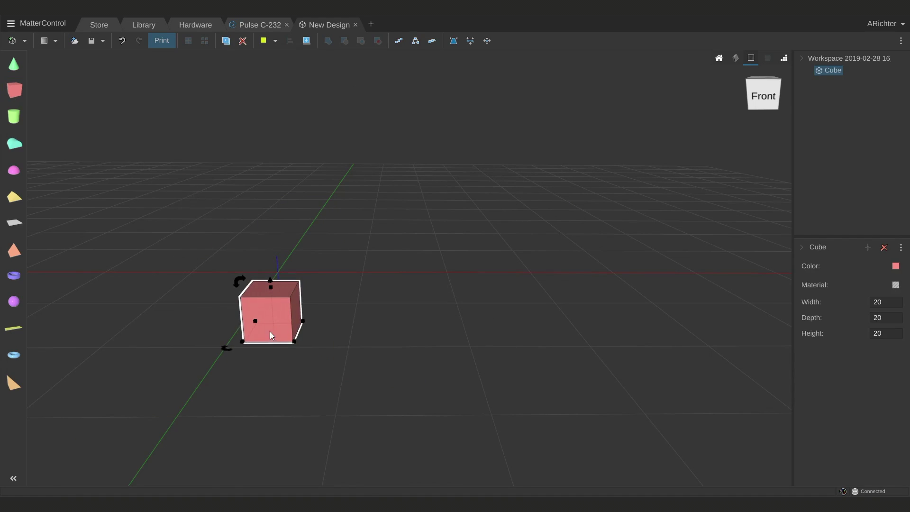
pyautogui.moveTo(11, 112); pyautogui.dragTo(334, 335)
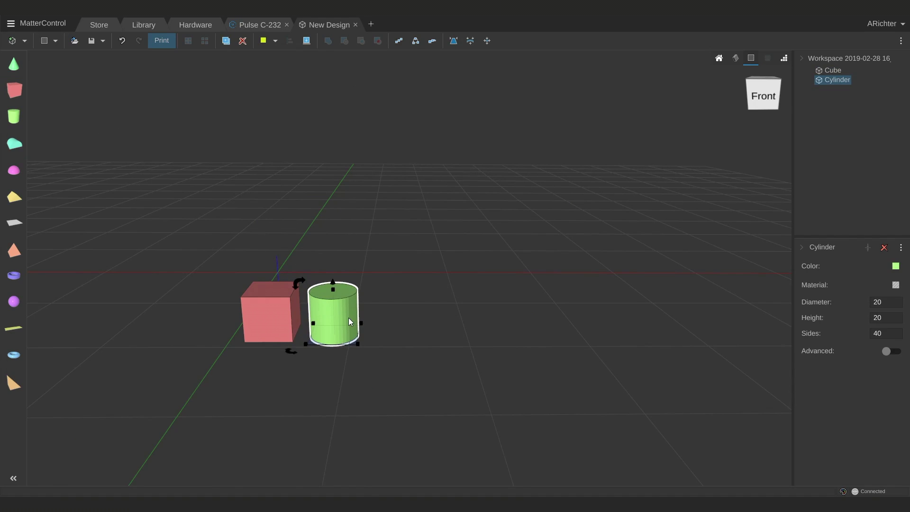
pyautogui.moveTo(349, 317); pyautogui.dragTo(309, 70, button='right')
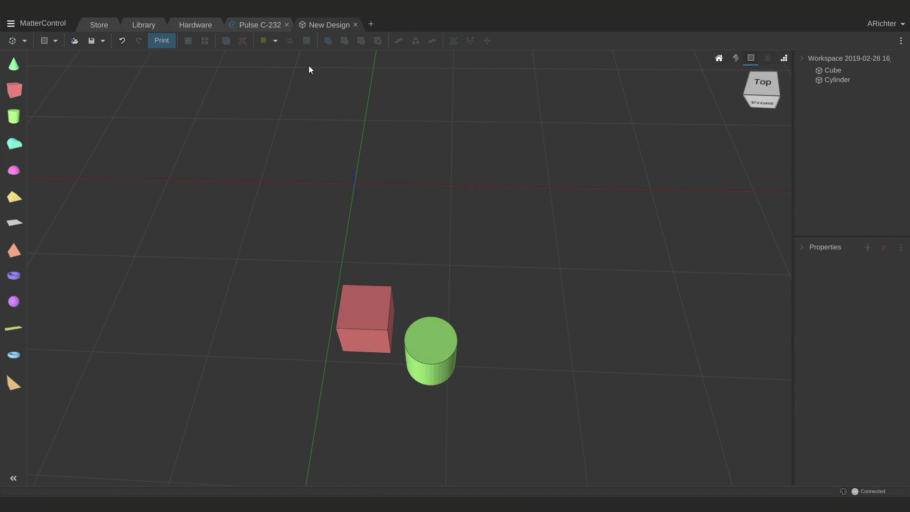
# - Align the cube and cylinder on the X axis, trying the minimum, centre and maximum options in turn
pyautogui.click(383, 328)
pyautogui.keyDown('shift'); pyautogui.click(442, 354); pyautogui.keyUp('shift')
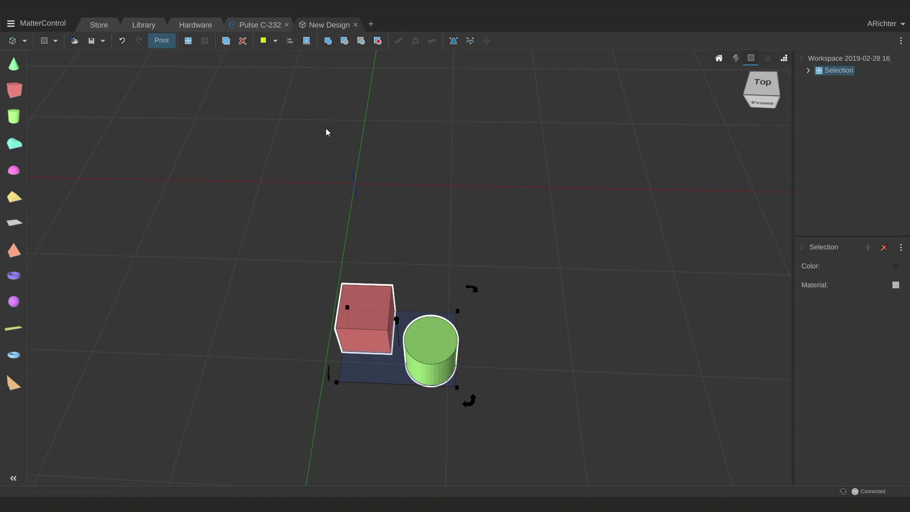
pyautogui.click(288, 42)
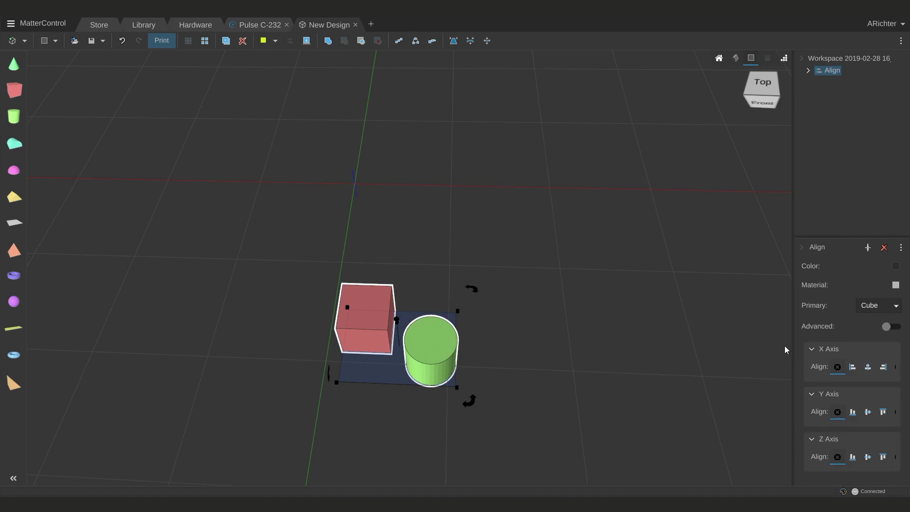
pyautogui.click(852, 367)
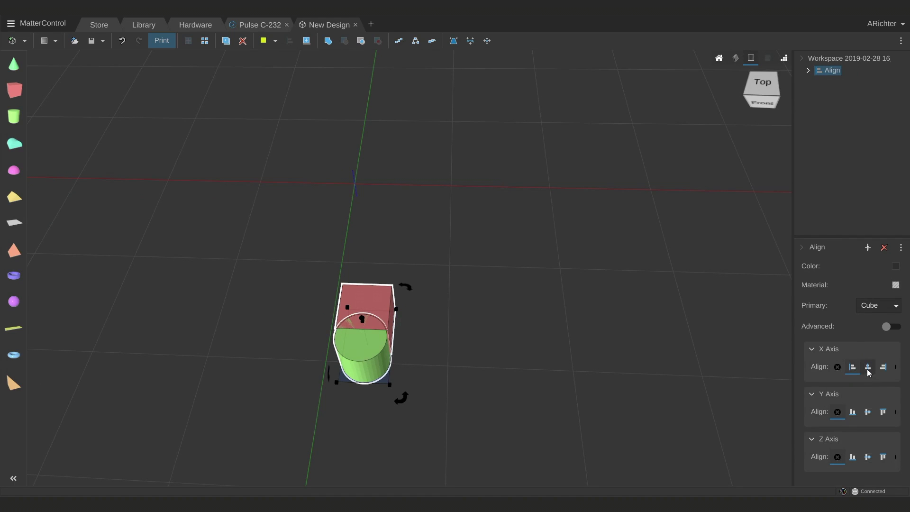
pyautogui.click(868, 371)
pyautogui.click(882, 371)
# - Undo the alignment of the cube and cylinder
pyautogui.hotkey('ctrl', 'z')
pyautogui.hotkey('ctrl', 'z')
pyautogui.hotkey('ctrl', 'z')
pyautogui.hotkey('ctrl', 'z')
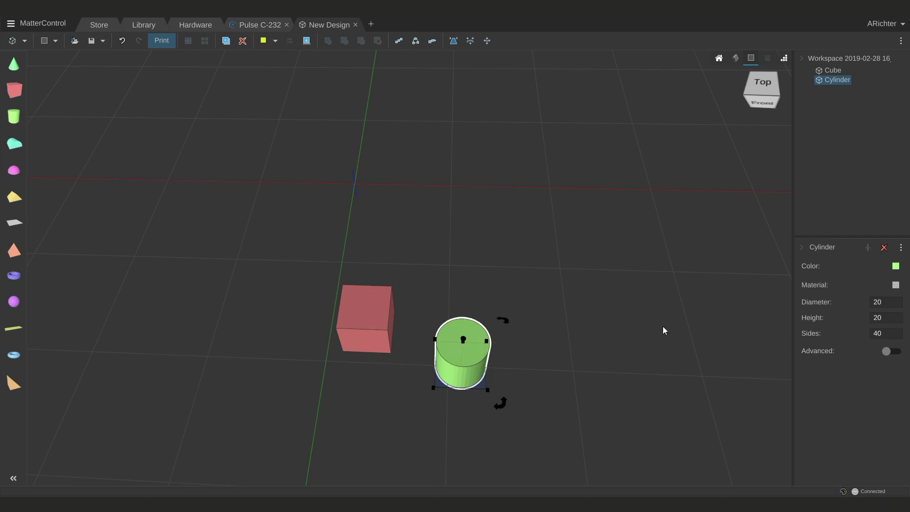
# - Set the cylinder's diameter to 30 and deselect it
pyautogui.click(884, 301)
pyautogui.write('30')
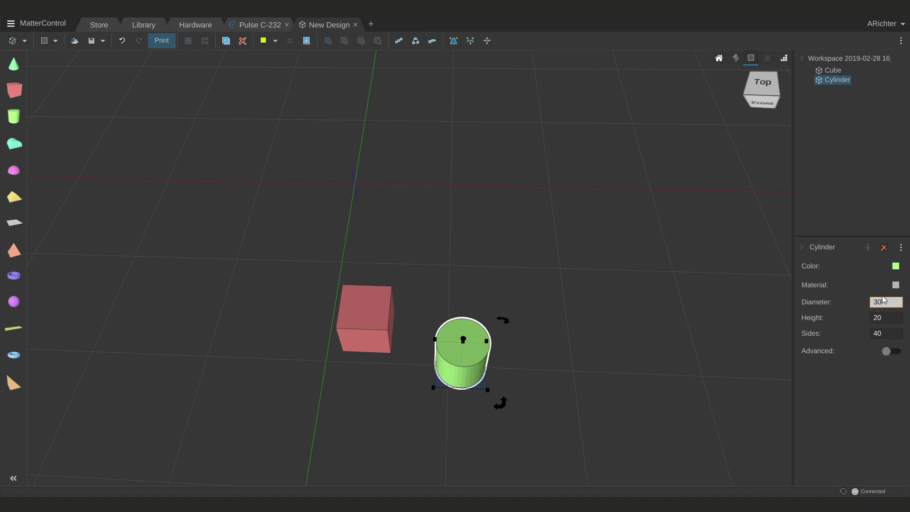
pyautogui.press('Return')
pyautogui.click(517, 320)
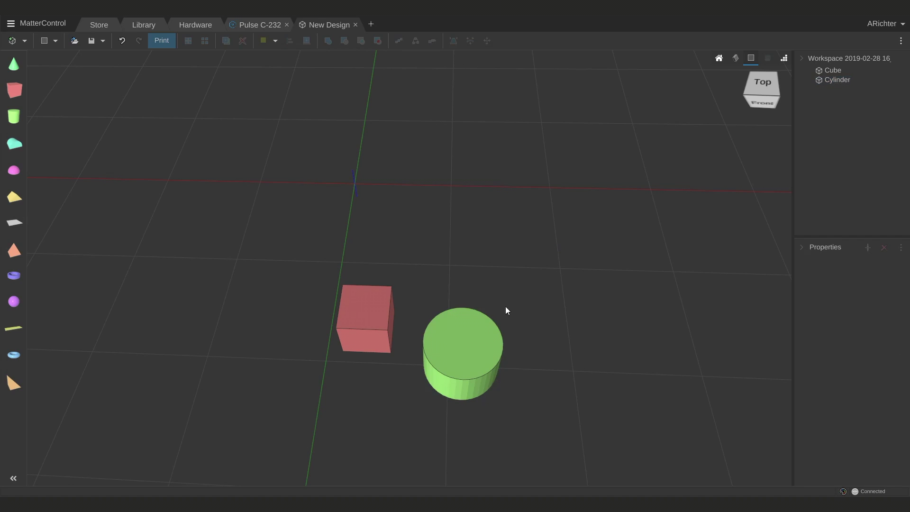
# - Align the enlarged cylinder to the cube on the X axis, trying minimum and centre before settling on maximum
pyautogui.click(352, 335)
pyautogui.keyDown('shift'); pyautogui.click(468, 359); pyautogui.keyUp('shift')
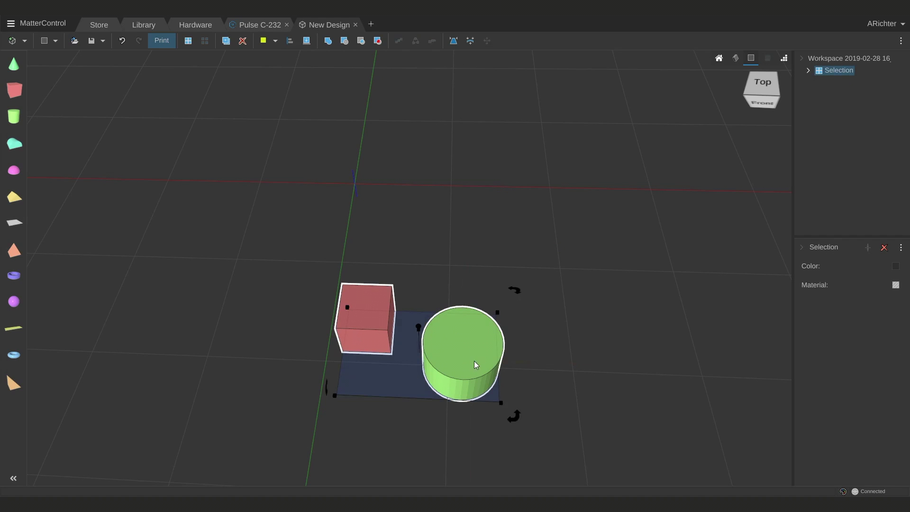
pyautogui.click(290, 42)
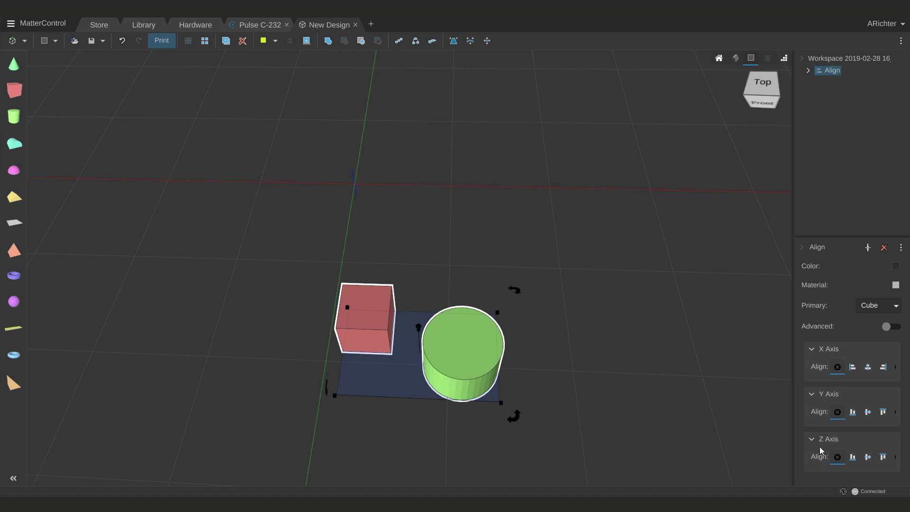
pyautogui.click(853, 368)
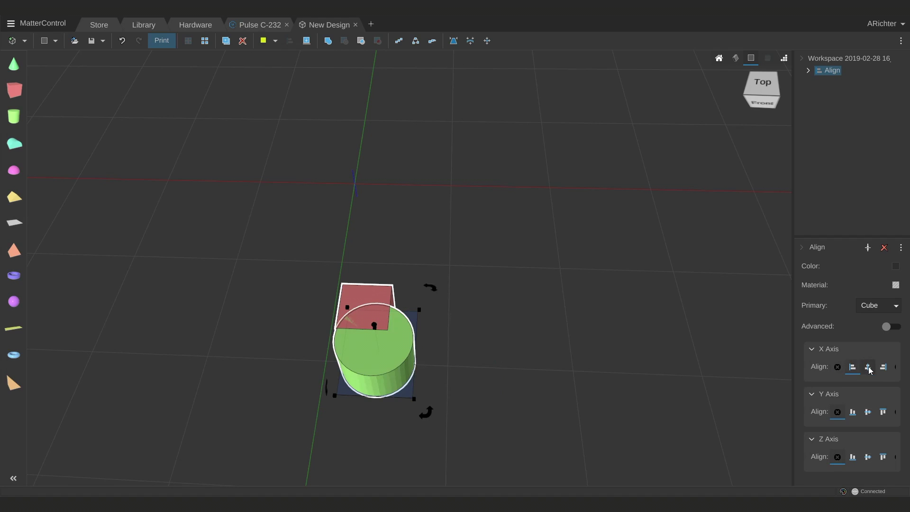
pyautogui.click(868, 367)
pyautogui.click(884, 368)
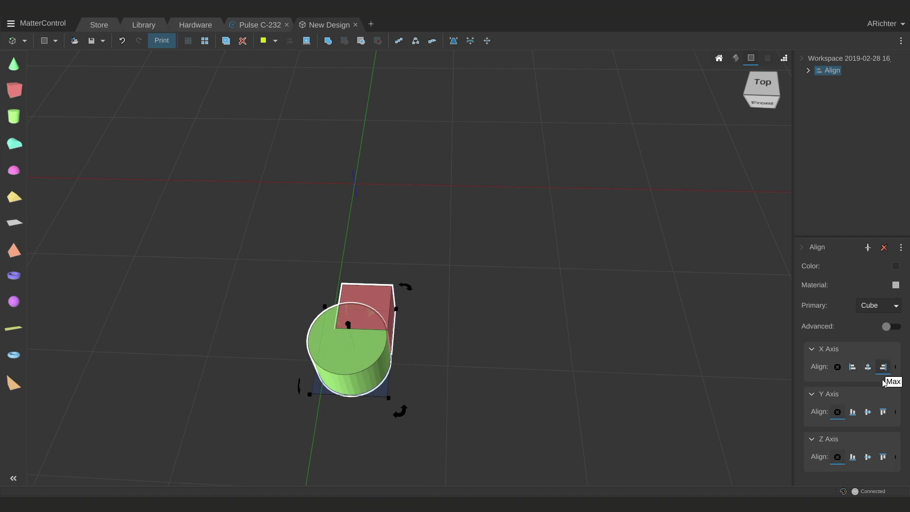
# - Centre the cylinder on the cube along the Y and Z axes, trying the Y minimum and maximum options first
pyautogui.click(853, 413)
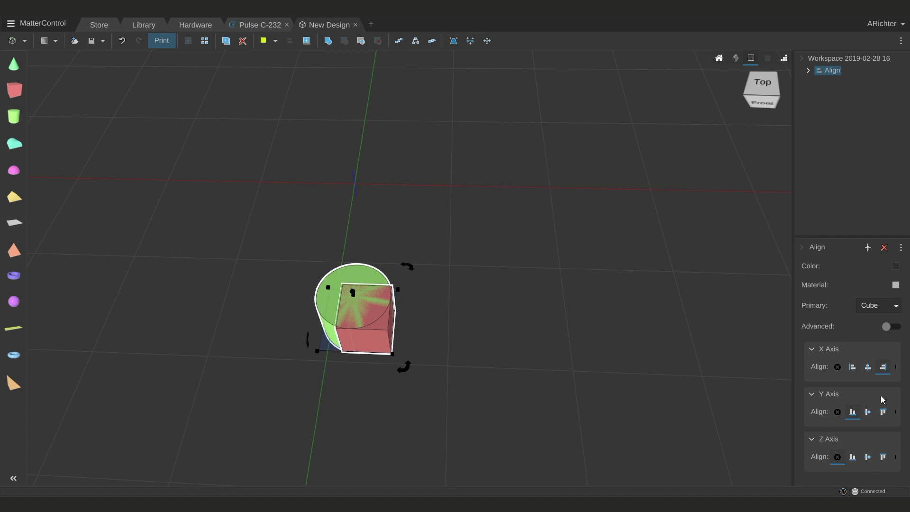
pyautogui.click(883, 412)
pyautogui.scroll(4, 356, 277)
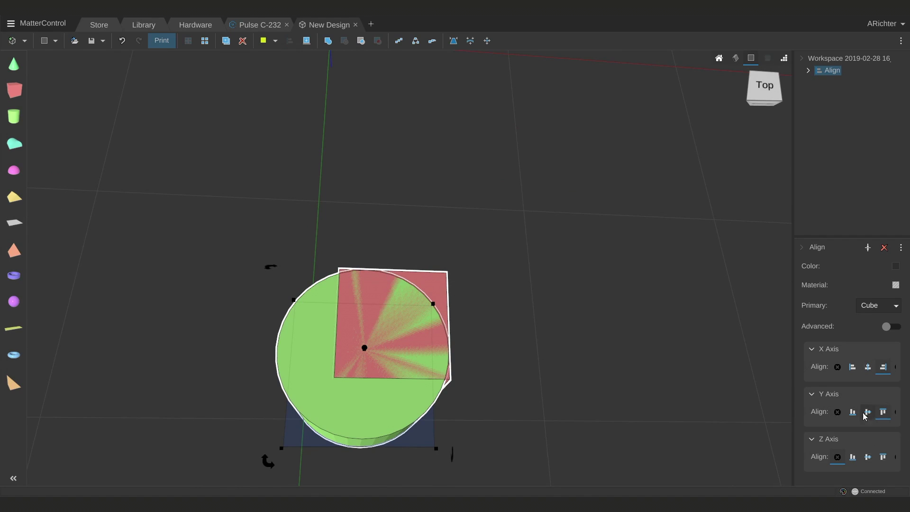
pyautogui.click(868, 457)
pyautogui.click(868, 411)
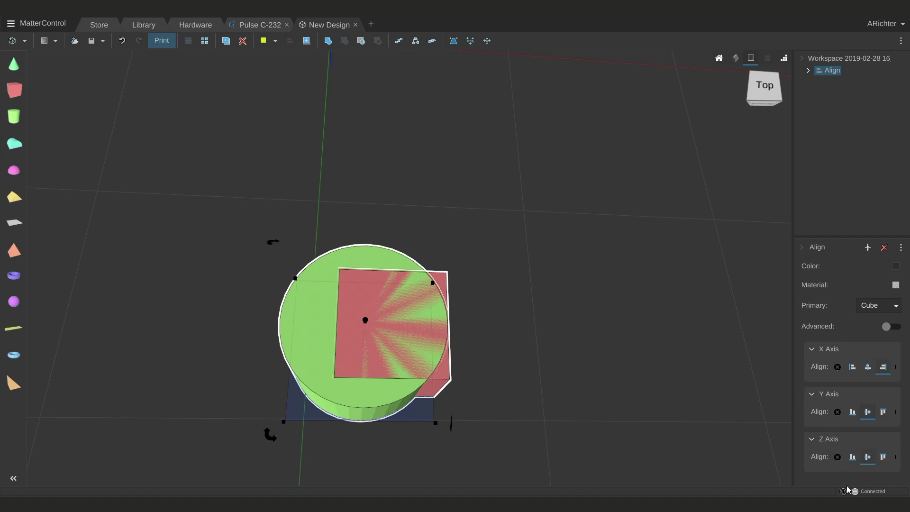
# - Enable the advanced alignment options and set the X-axis offset to 10
pyautogui.click(887, 326)
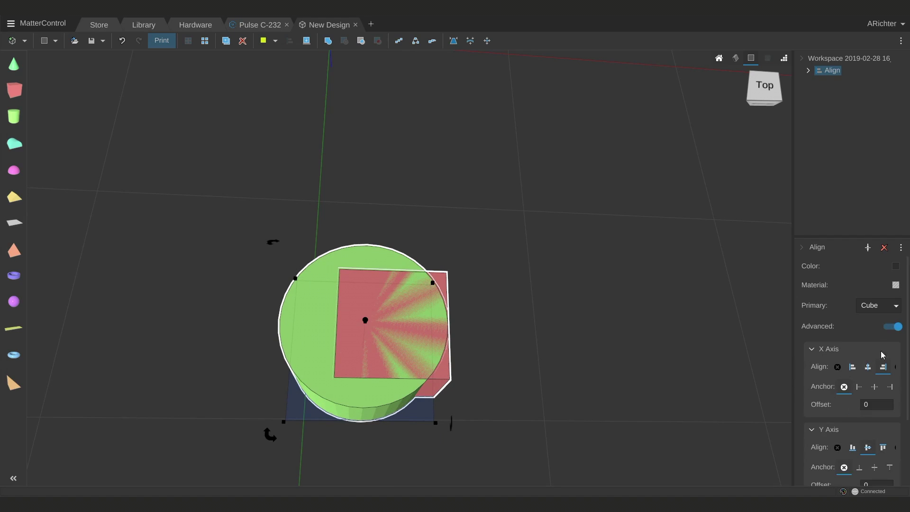
pyautogui.scroll(-1, 868, 423)
pyautogui.click(886, 381)
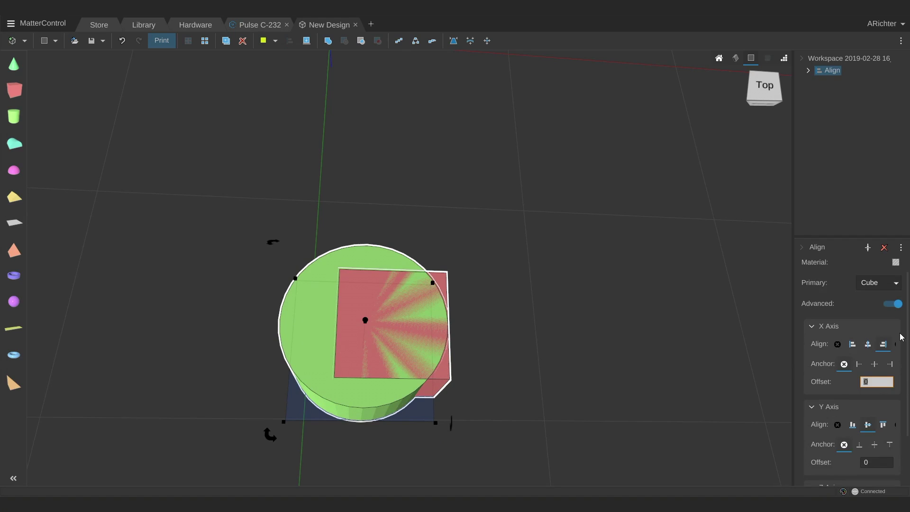
pyautogui.write('10')
pyautogui.press('Return')
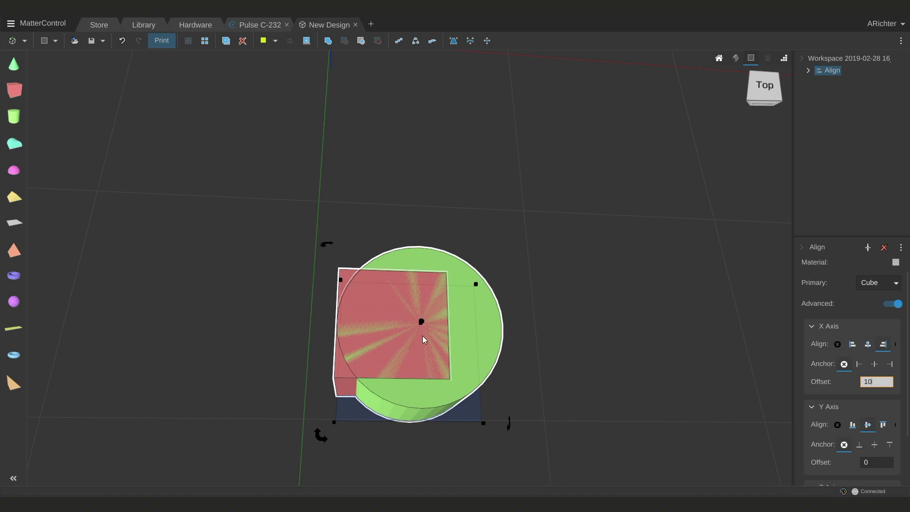
# - Try the X-axis maximum anchor, switch it to the minimum anchor and set the X-axis offset to 0
pyautogui.click(890, 364)
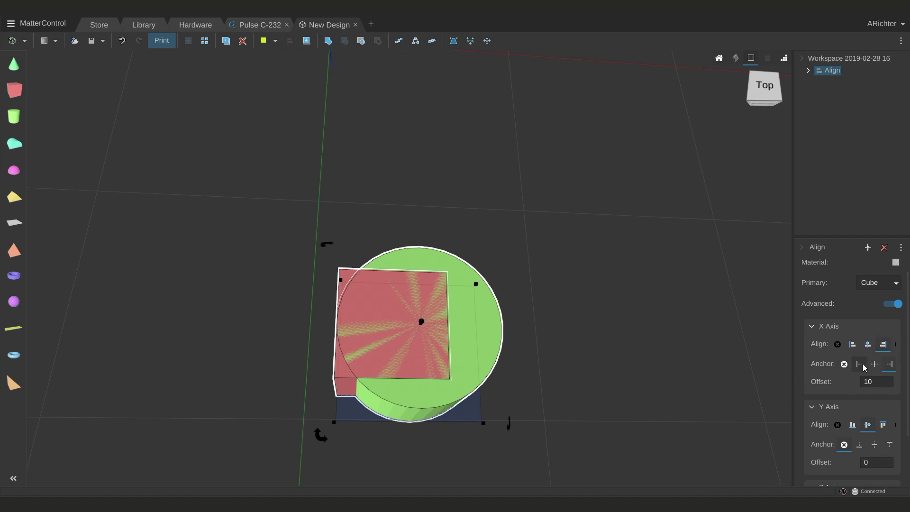
pyautogui.click(859, 363)
pyautogui.click(884, 384)
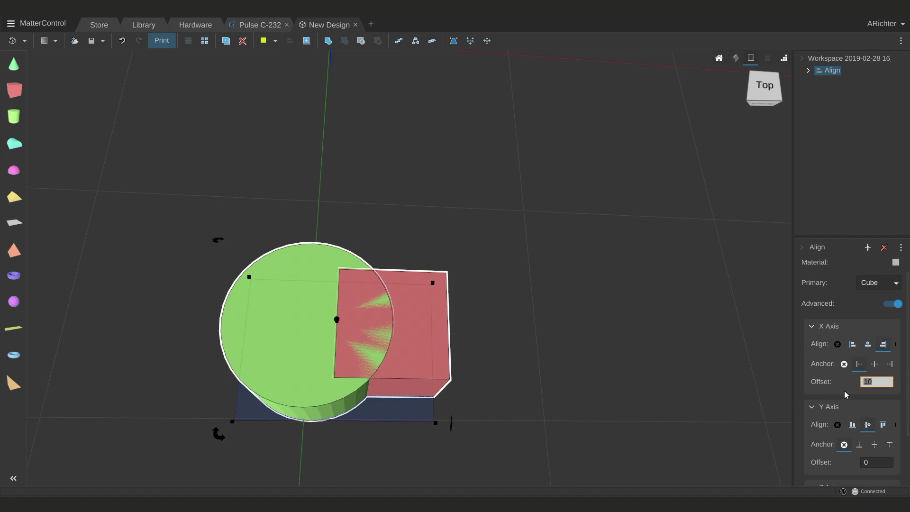
pyautogui.press('BackSpace')
pyautogui.write('0')
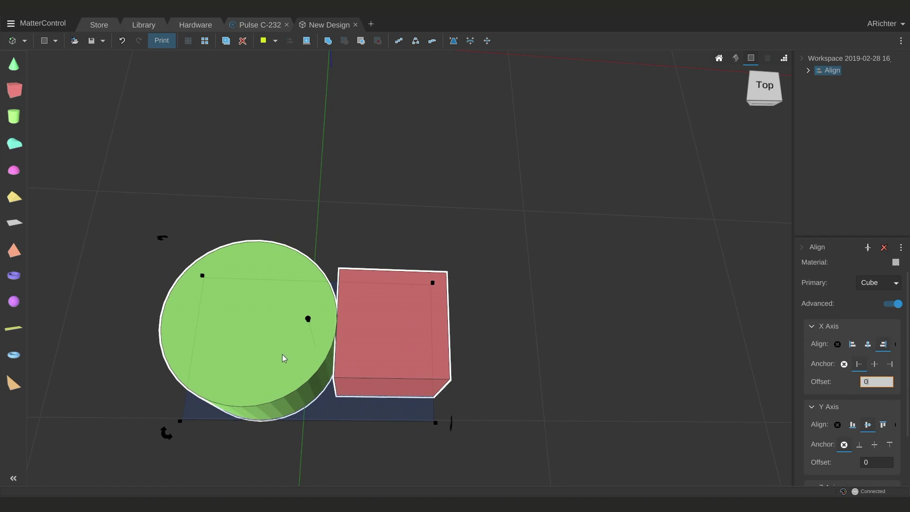
# - Try the centre and maximum anchors on the X axis and undo the alignment of the cube and cylinder
pyautogui.click(875, 364)
pyautogui.click(876, 365)
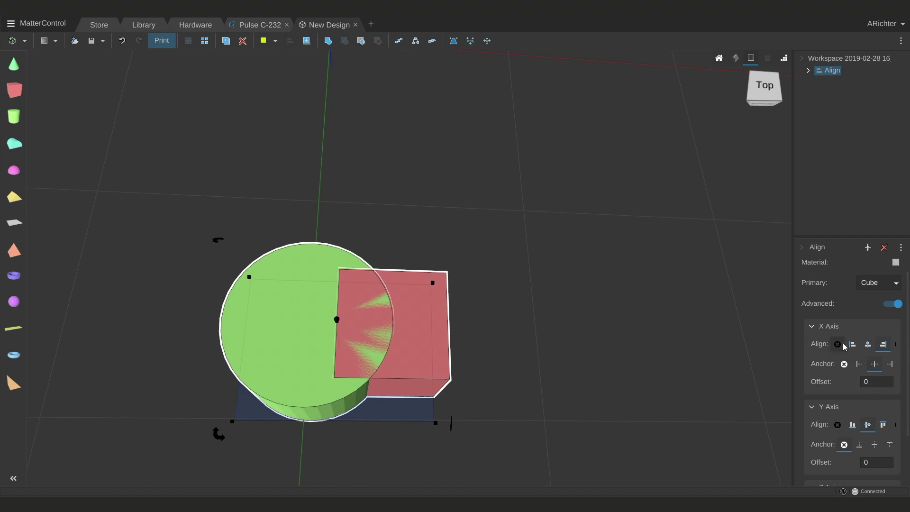
pyautogui.click(890, 364)
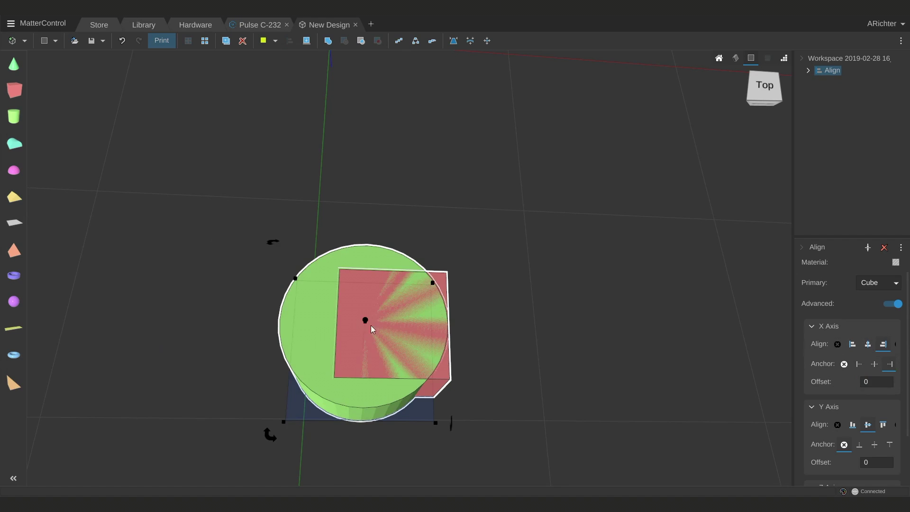
pyautogui.moveTo(458, 415); pyautogui.dragTo(466, 303, button='right')
pyautogui.scroll(-2, 855, 403)
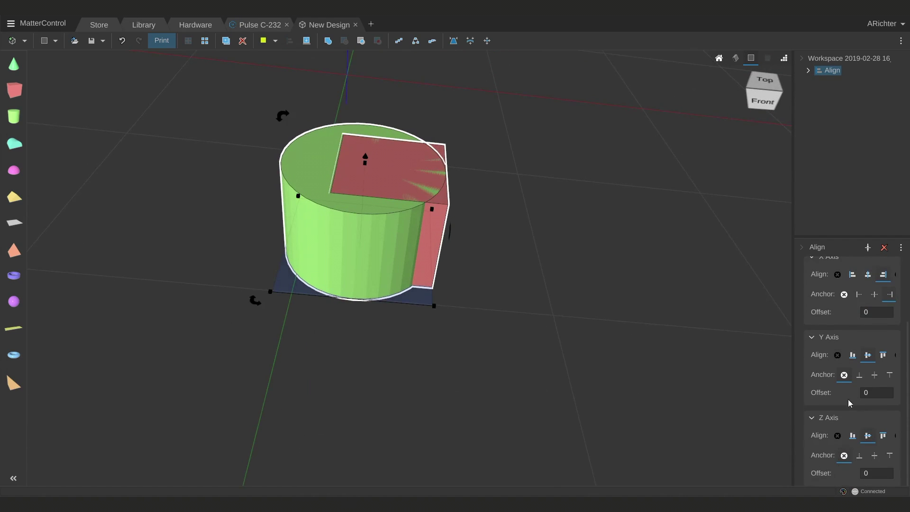
pyautogui.moveTo(527, 297); pyautogui.dragTo(532, 485, button='middle')
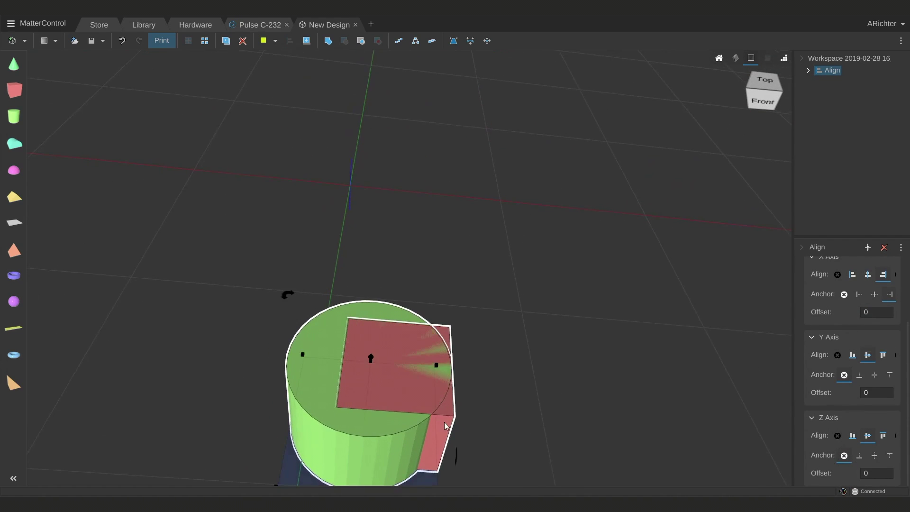
pyautogui.moveTo(444, 422); pyautogui.dragTo(456, 380, button='middle')
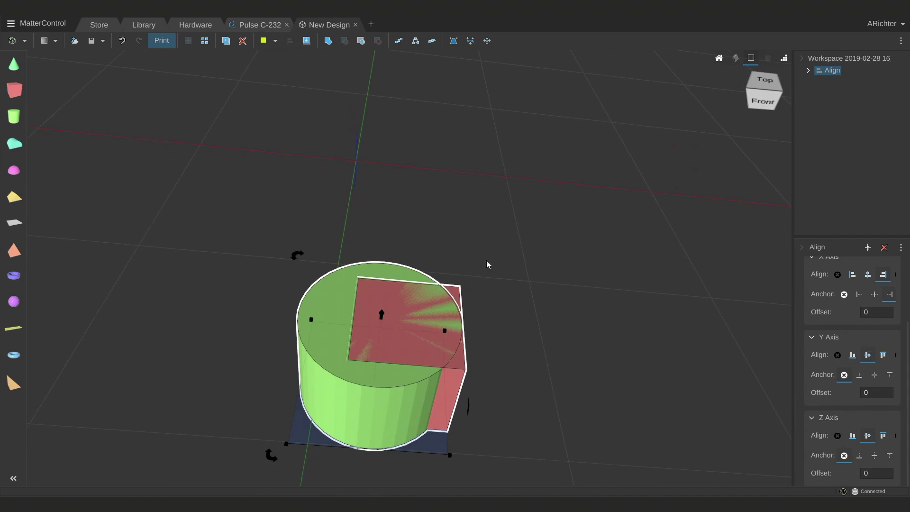
pyautogui.hotkey('ctrl', 'z')
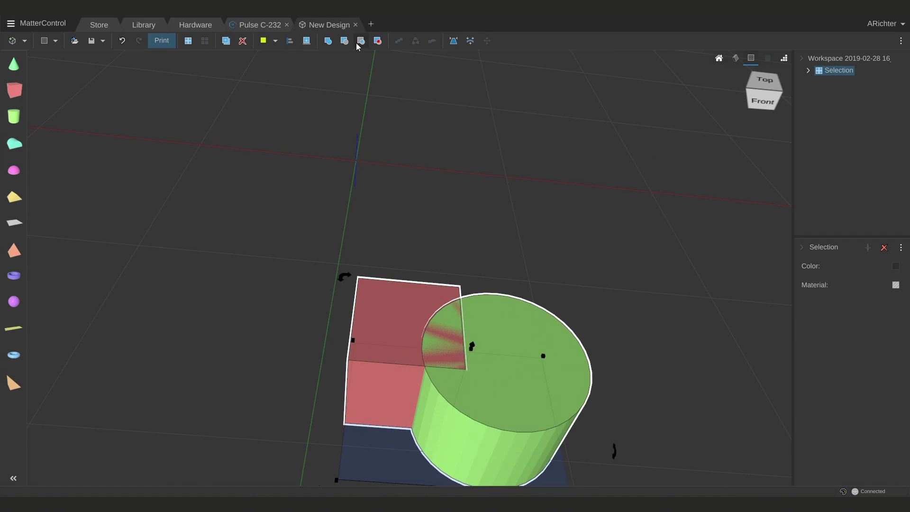
# - Combine the cube and cylinder into a single object and undo the operation
pyautogui.click(328, 41)
pyautogui.click(562, 298)
pyautogui.moveTo(478, 395); pyautogui.dragTo(443, 327)
pyautogui.hotkey('ctrl', 'z')
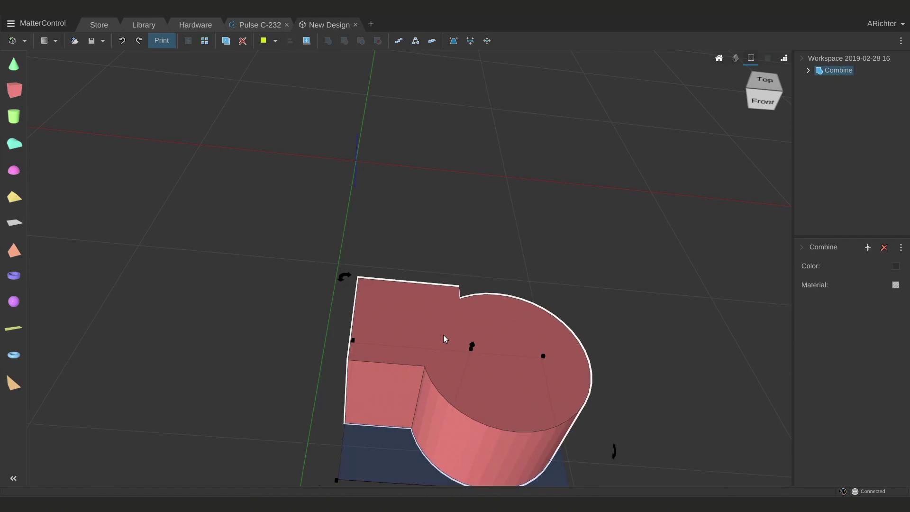
pyautogui.hotkey('ctrl', 'z')
# - Subtract the cube from the selected cylinder and undo the subtraction
pyautogui.click(478, 336)
pyautogui.keyDown('shift'); pyautogui.click(404, 322); pyautogui.keyUp('shift')
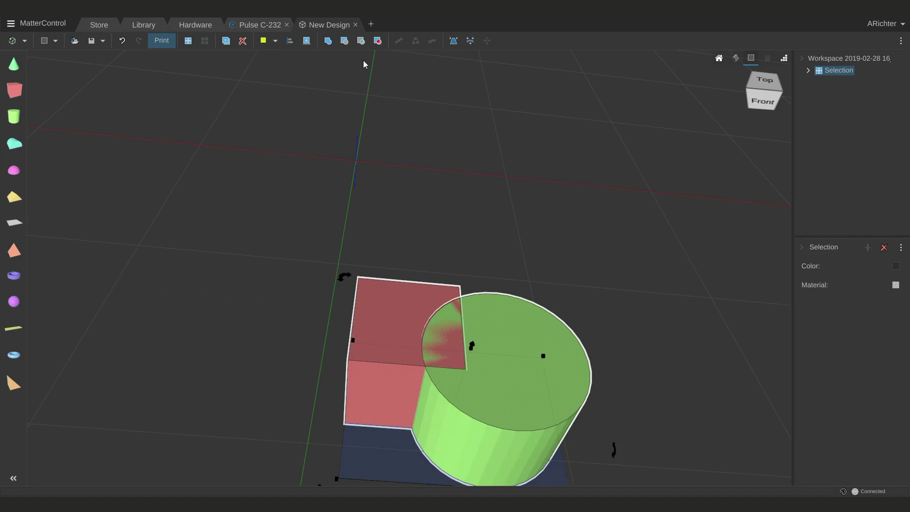
pyautogui.click(345, 41)
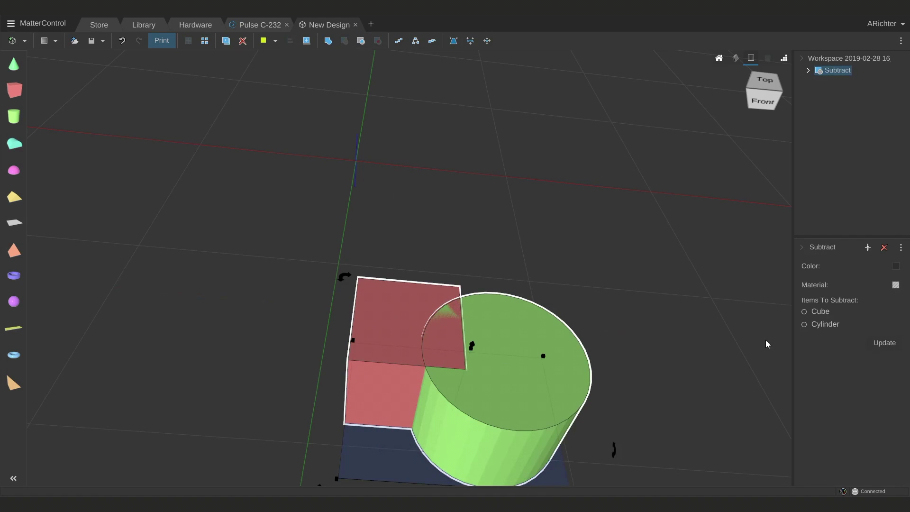
pyautogui.click(805, 311)
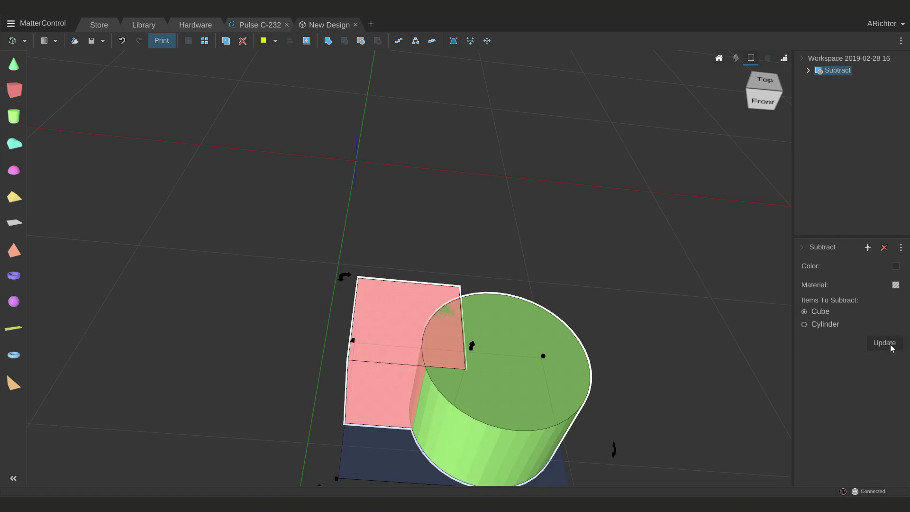
pyautogui.click(885, 343)
pyautogui.moveTo(479, 385); pyautogui.dragTo(450, 270, button='right')
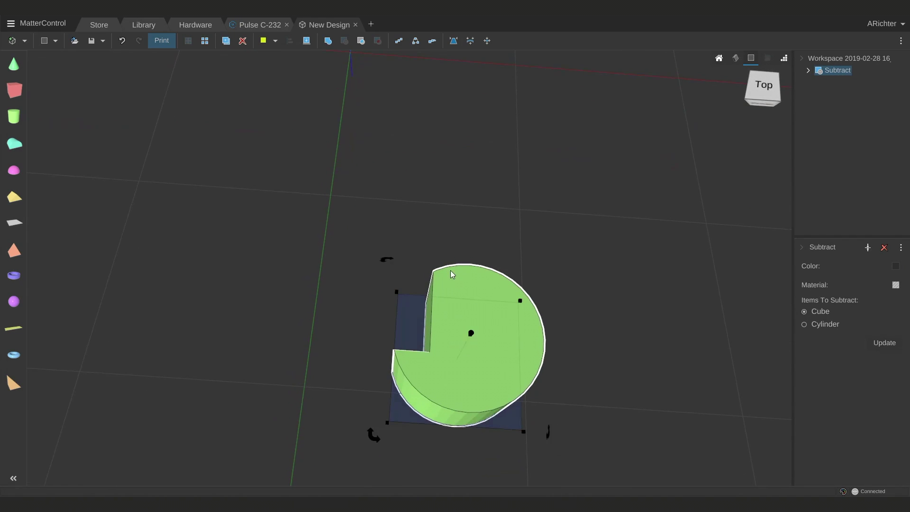
pyautogui.hotkey('ctrl', 'z')
# - Try the Intersect operation on the cube and cylinder and undo it
pyautogui.keyDown('shift'); pyautogui.click(357, 284); pyautogui.keyUp('shift')
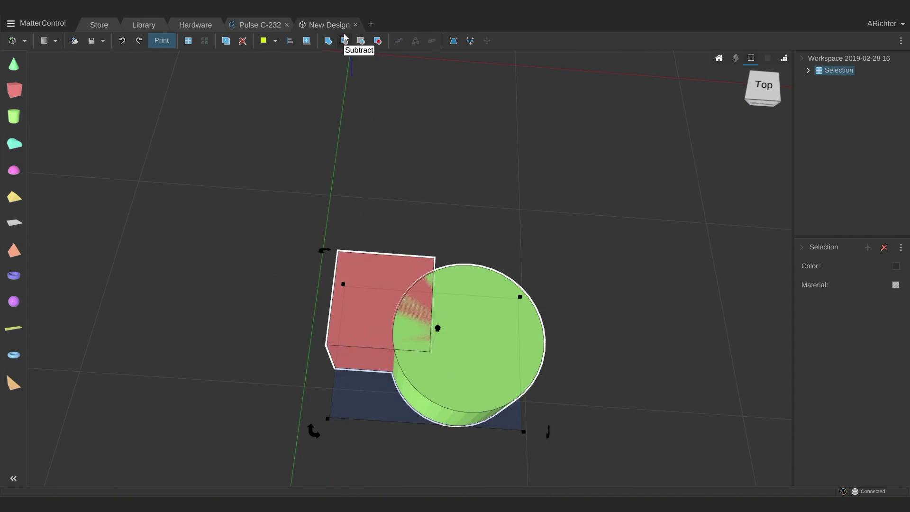
pyautogui.click(361, 41)
pyautogui.moveTo(441, 380)
pyautogui.mouseDown(button='right')
pyautogui.moveTo(394, 352)
pyautogui.moveTo(484, 398)
pyautogui.moveTo(439, 385)
pyautogui.mouseUp(button='right')
pyautogui.hotkey('ctrl', 'z')
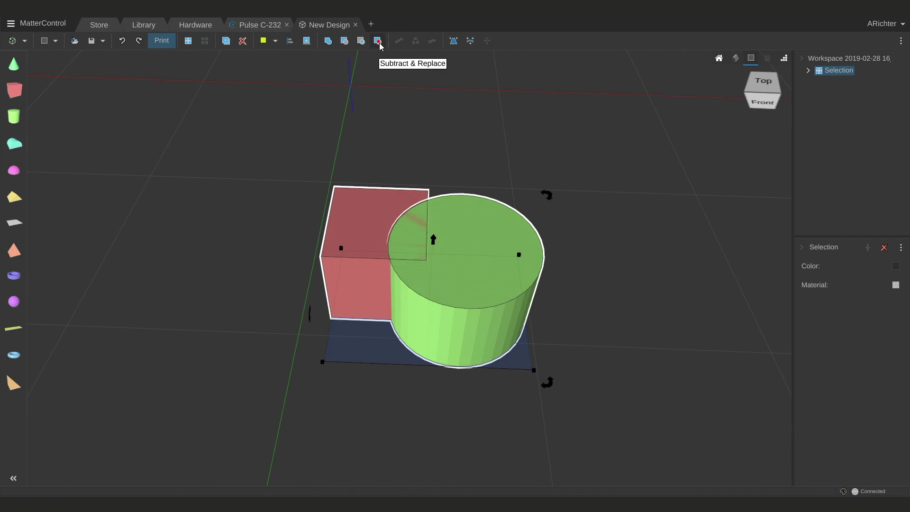
# - Apply Subtract & Replace to the pair with the cube as the item to subtract, and deselect the result
pyautogui.click(382, 42)
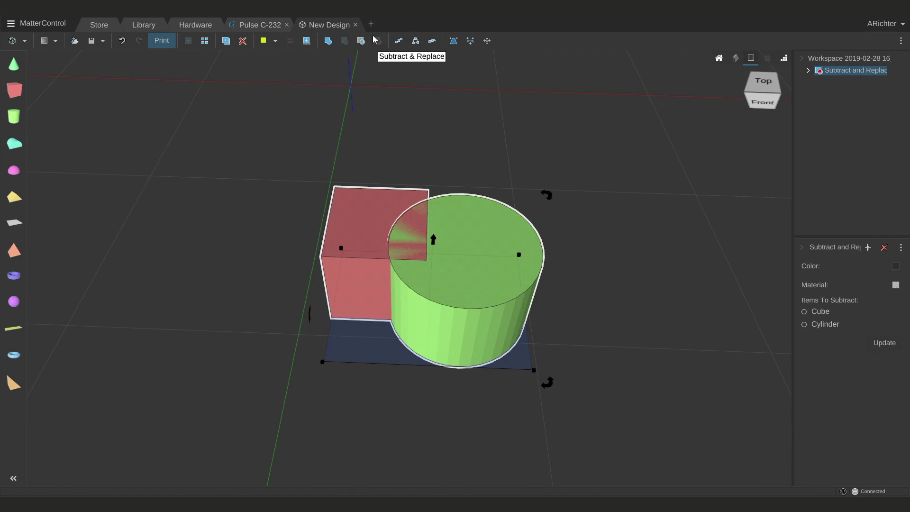
pyautogui.click(822, 313)
pyautogui.click(888, 347)
pyautogui.moveTo(505, 294); pyautogui.dragTo(484, 308, button='right')
pyautogui.click(475, 232)
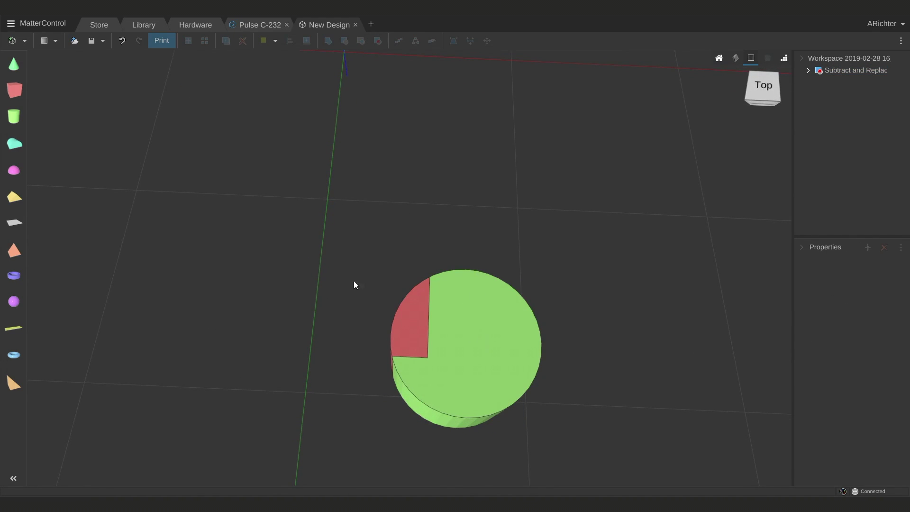
# - Examine the two-part cylinder and move it a short distance across the bed towards the green axis line
pyautogui.click(505, 338)
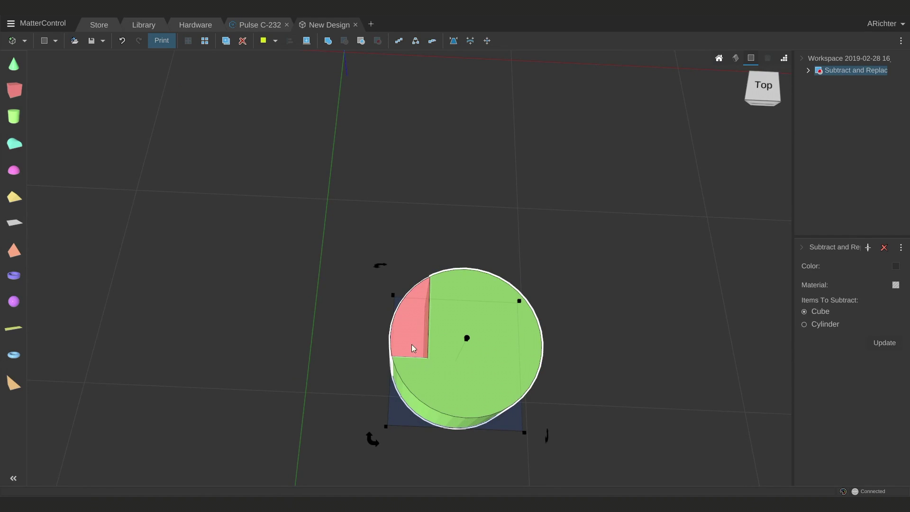
pyautogui.click(259, 274)
pyautogui.moveTo(260, 274); pyautogui.dragTo(380, 320)
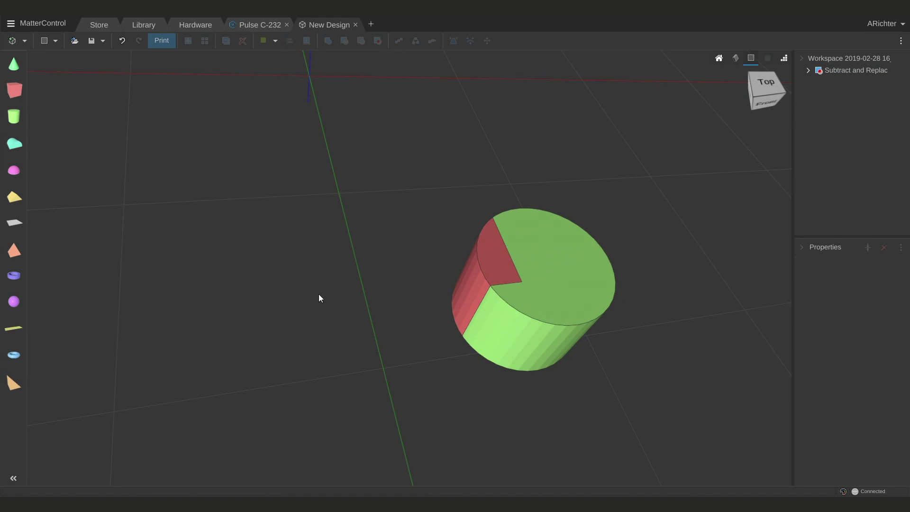
pyautogui.moveTo(319, 295); pyautogui.dragTo(582, 243)
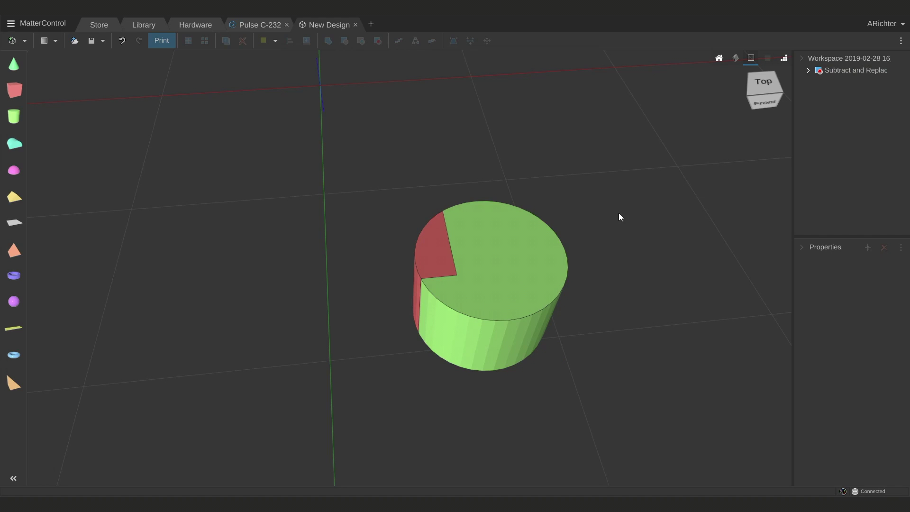
pyautogui.click(554, 252)
pyautogui.moveTo(559, 266); pyautogui.dragTo(480, 252)
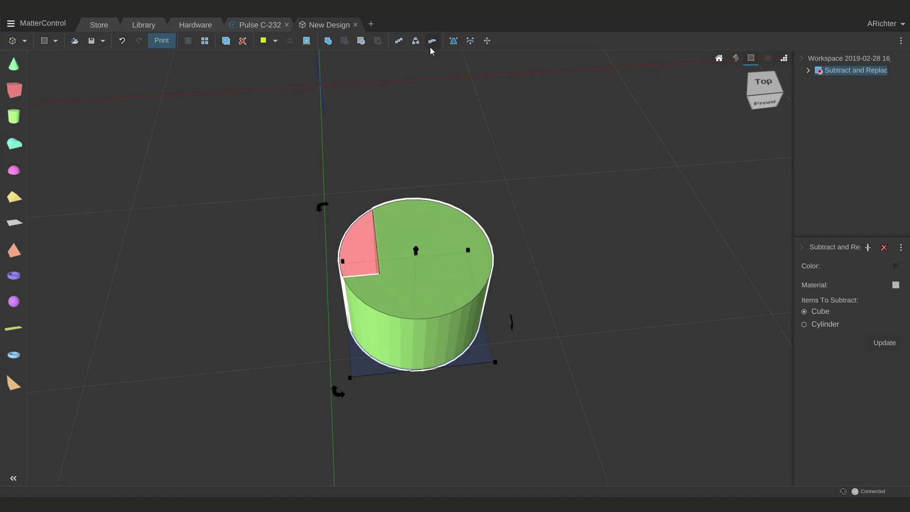
# - Try a linear array of three copies of the two-part cylinder and undo it
pyautogui.click(399, 41)
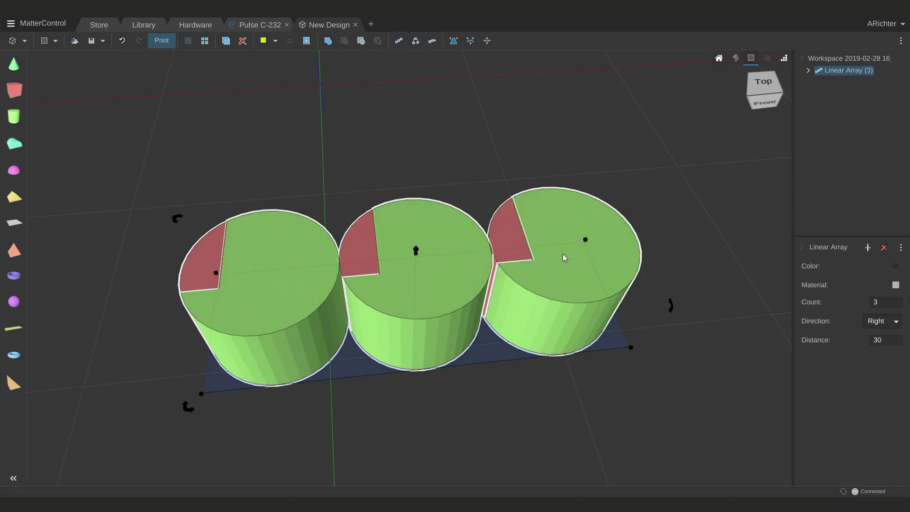
pyautogui.scroll(-5, 562, 254)
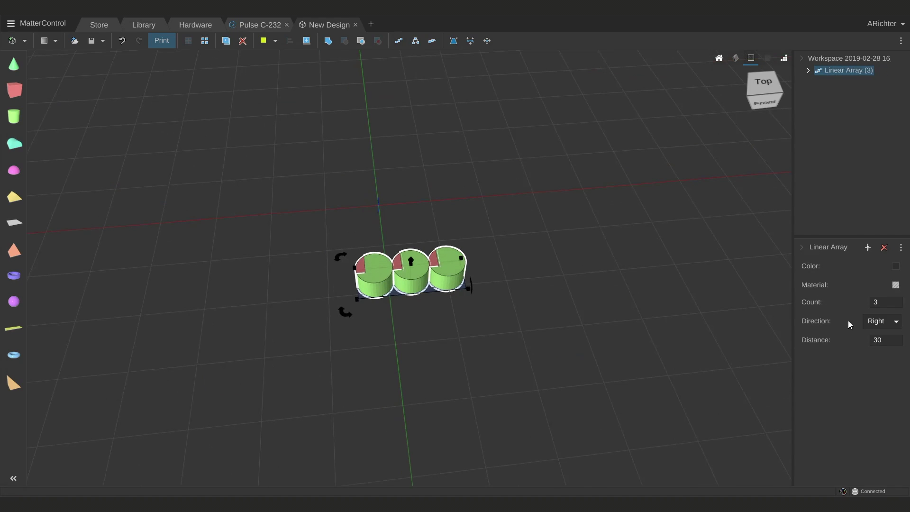
pyautogui.hotkey('ctrl', 'z')
# - Create a radial array of the two-part cylinder with three copies and set its X offset to 60
pyautogui.click(415, 41)
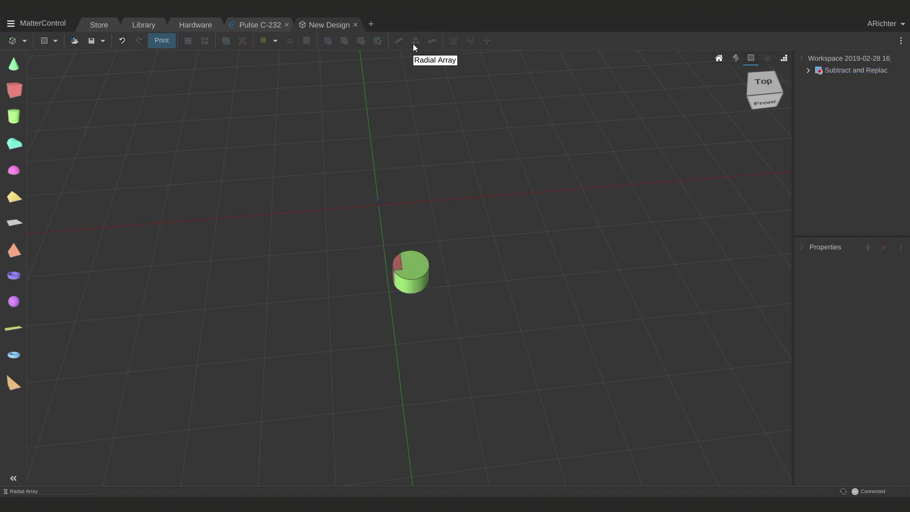
pyautogui.scroll(3, 455, 280)
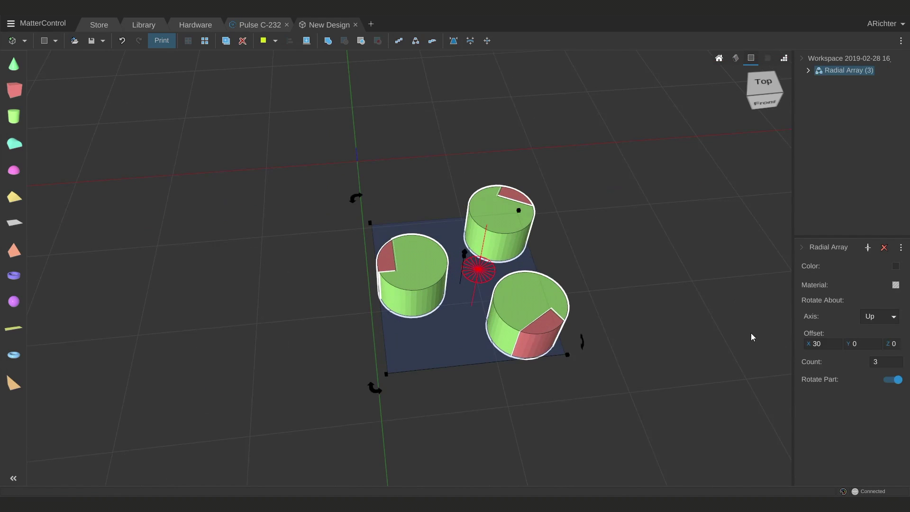
pyautogui.click(832, 344)
pyautogui.write('60')
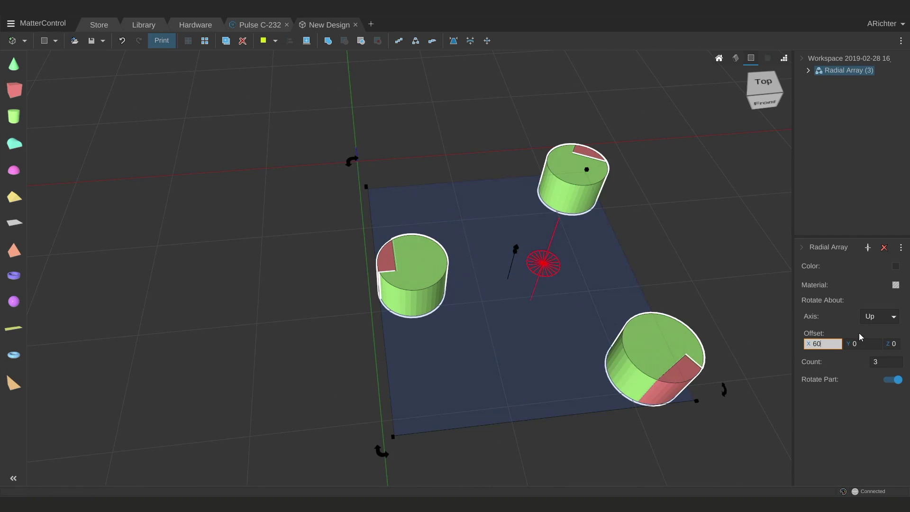
# - Set the radial array's Y and Z offsets to 60
pyautogui.click(853, 344)
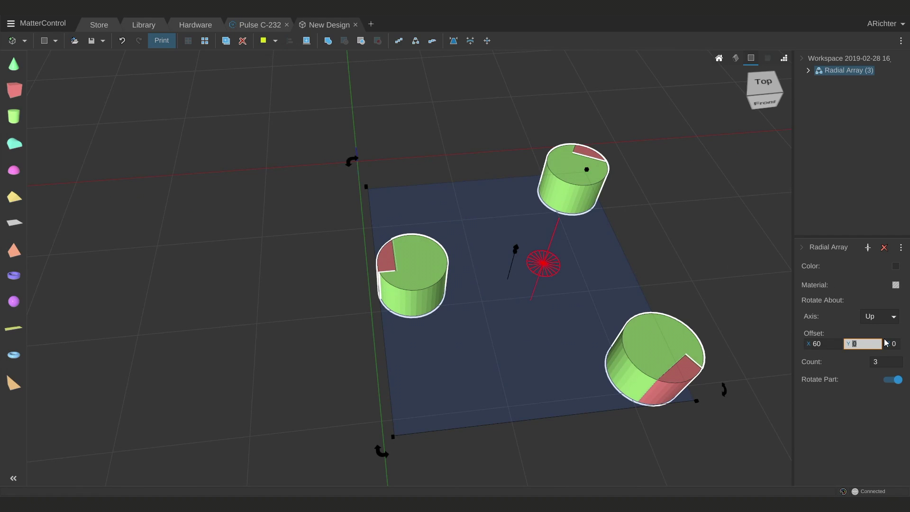
pyautogui.press('Return')
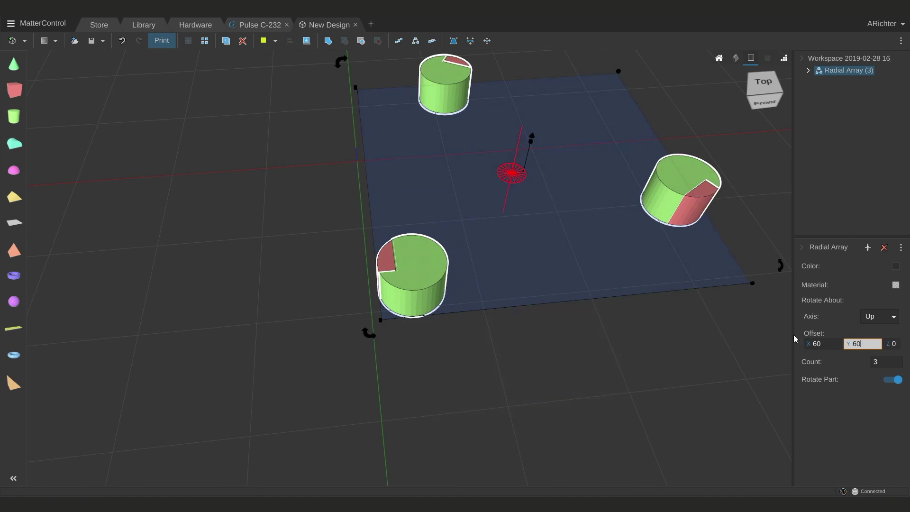
pyautogui.moveTo(592, 277); pyautogui.dragTo(539, 307, button='middle')
pyautogui.click(890, 344)
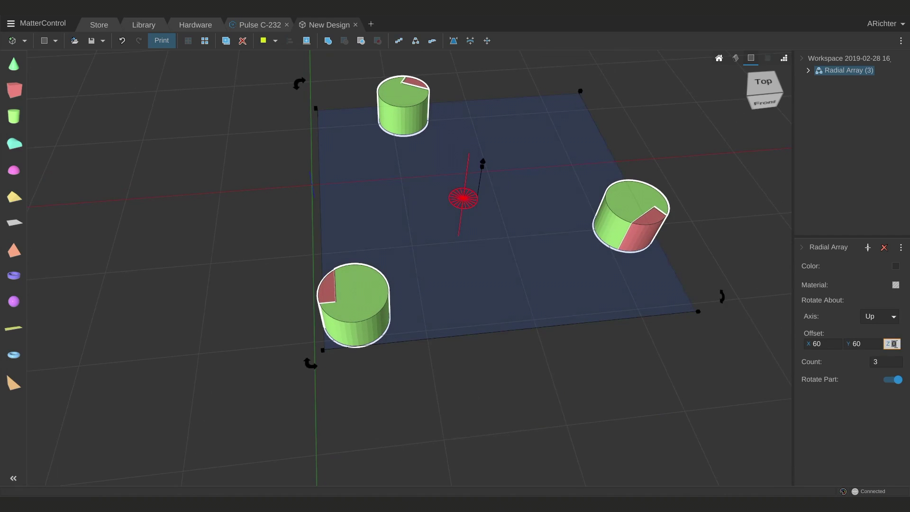
pyautogui.press('Return')
pyautogui.moveTo(549, 297); pyautogui.dragTo(502, 360, button='middle')
pyautogui.moveTo(503, 359); pyautogui.dragTo(485, 294, button='right')
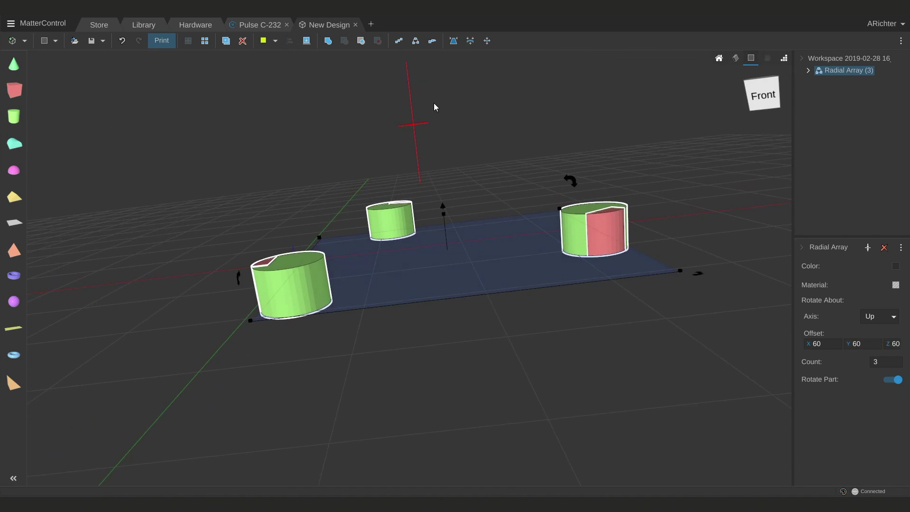
# - Turn off part rotation in the radial array, compare the copies' orientation and turn it back on
pyautogui.click(891, 379)
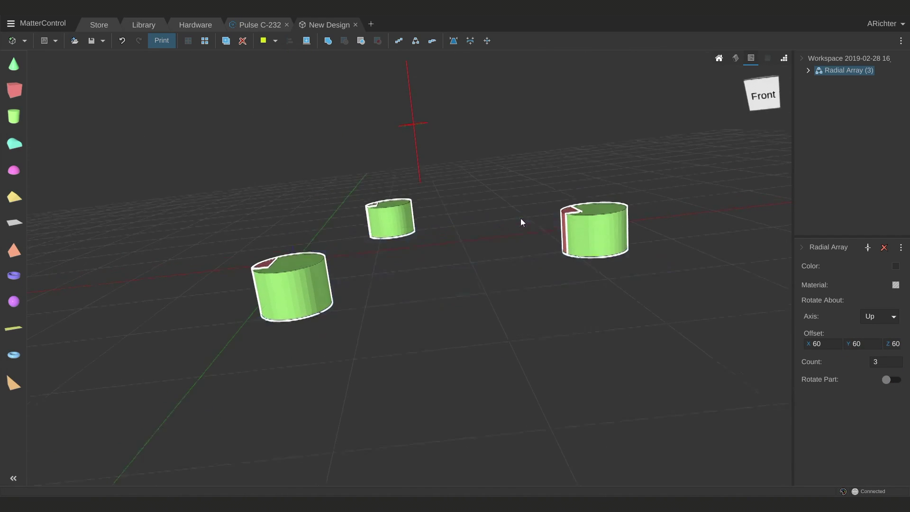
pyautogui.moveTo(520, 218); pyautogui.dragTo(321, 189, button='right')
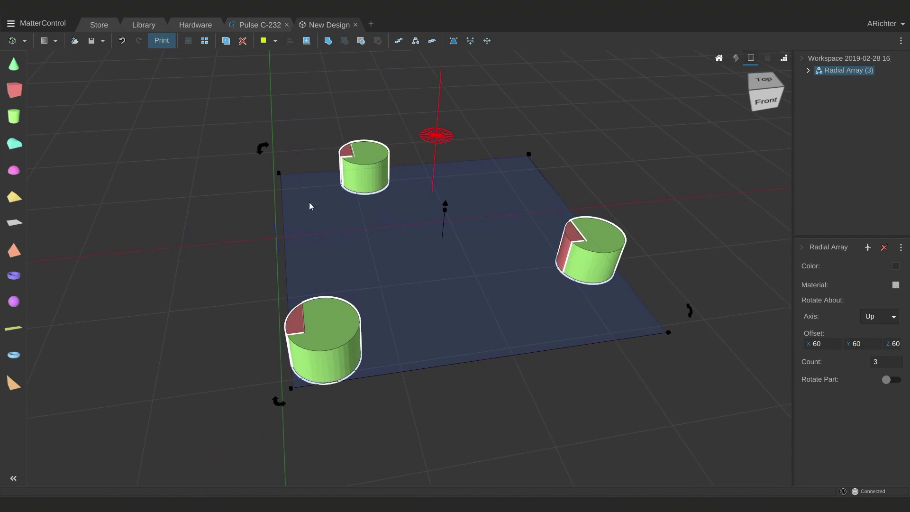
pyautogui.click(886, 379)
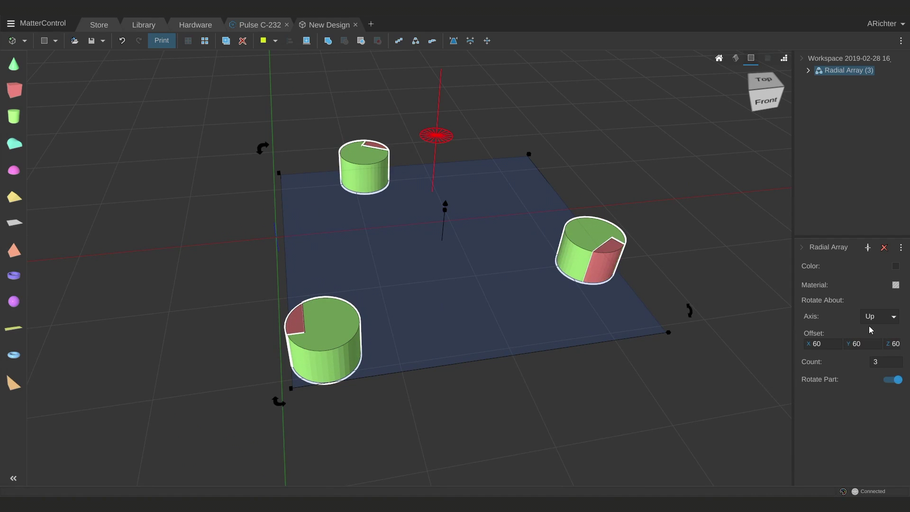
# - Change the radial array's rotation axis to Right
pyautogui.click(874, 317)
pyautogui.click(873, 359)
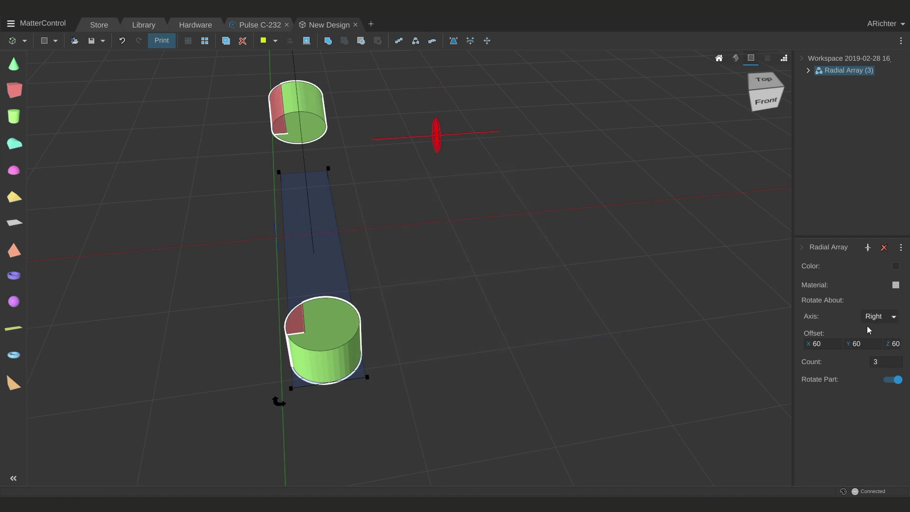
# - Change the radial array's rotation axis to Back and view the copies from another angle
pyautogui.moveTo(580, 285); pyautogui.dragTo(418, 275, button='right')
pyautogui.scroll(-3, 417, 253)
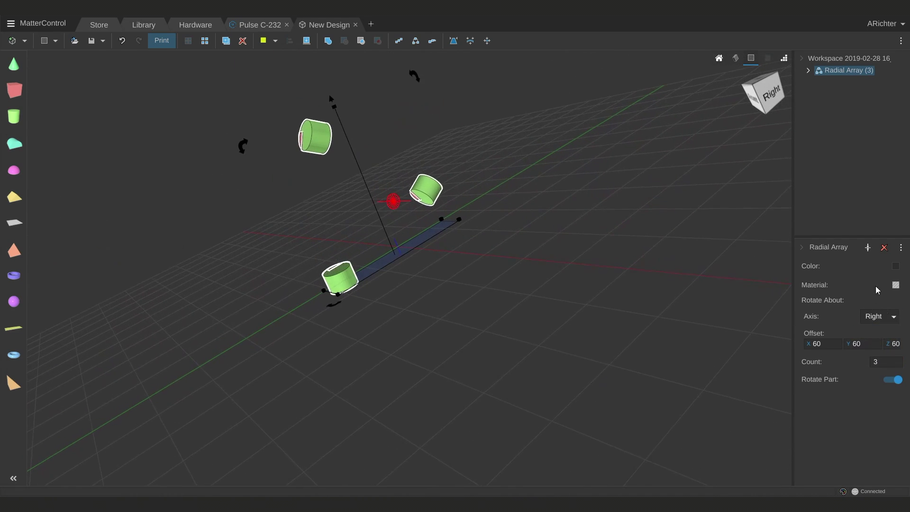
pyautogui.click(879, 316)
pyautogui.click(875, 329)
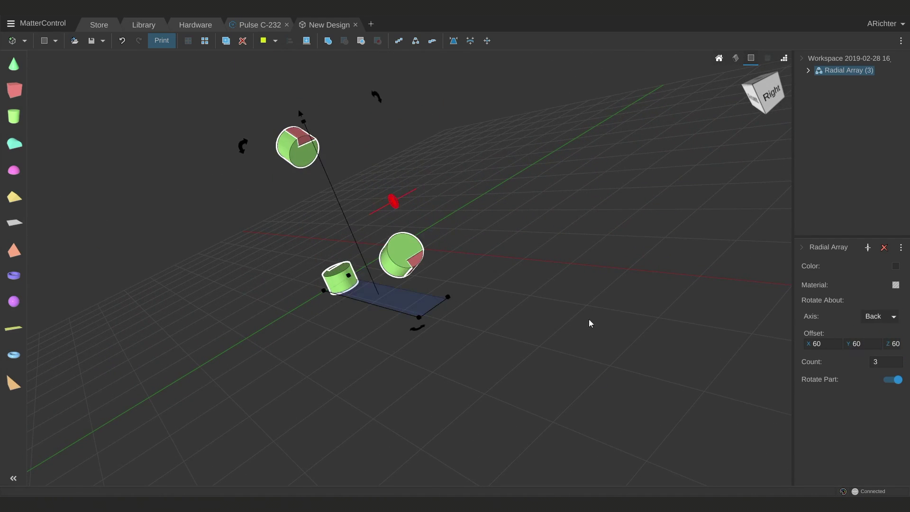
pyautogui.moveTo(590, 323); pyautogui.dragTo(622, 303, button='right')
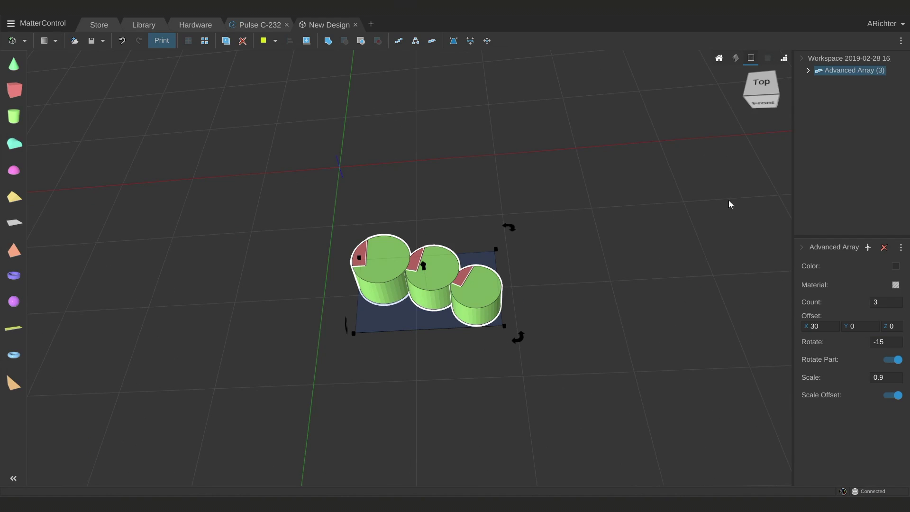
# - Set the advanced array's count to 10 and inspect the curved row of shrinking cylinders
pyautogui.click(892, 343)
pyautogui.click(896, 379)
pyautogui.click(885, 302)
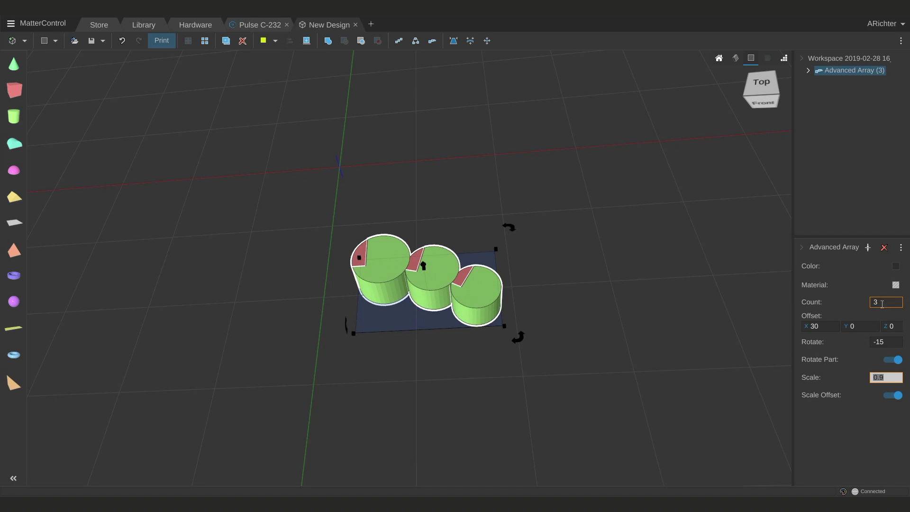
pyautogui.write('10')
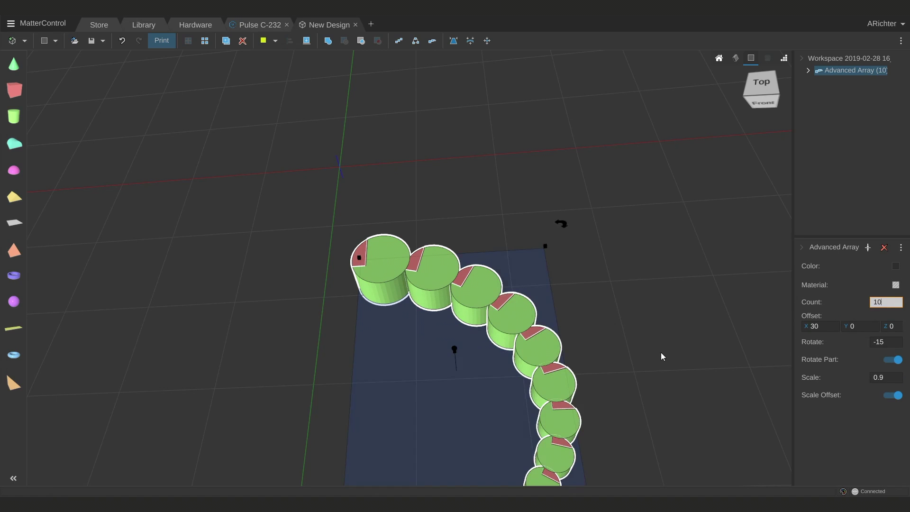
pyautogui.moveTo(661, 355); pyautogui.dragTo(641, 229, button='right')
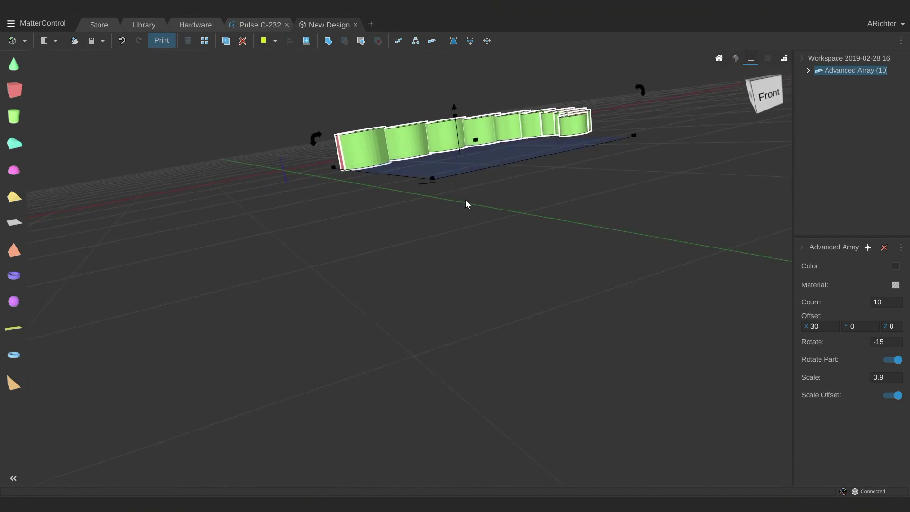
pyautogui.moveTo(570, 146); pyautogui.dragTo(625, 242, button='right')
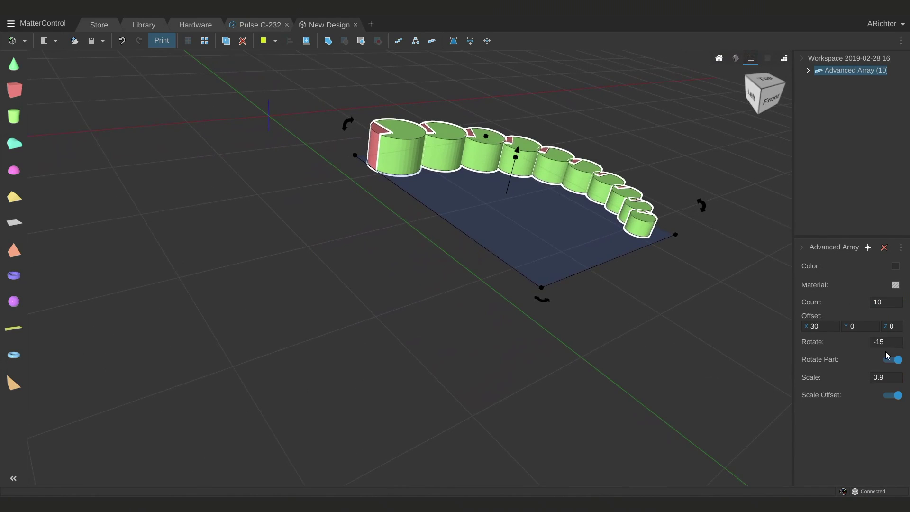
# - Set the advanced array's rotation to 15 to reverse the direction of the curve
pyautogui.click(885, 342)
pyautogui.write('15')
pyautogui.press('Return')
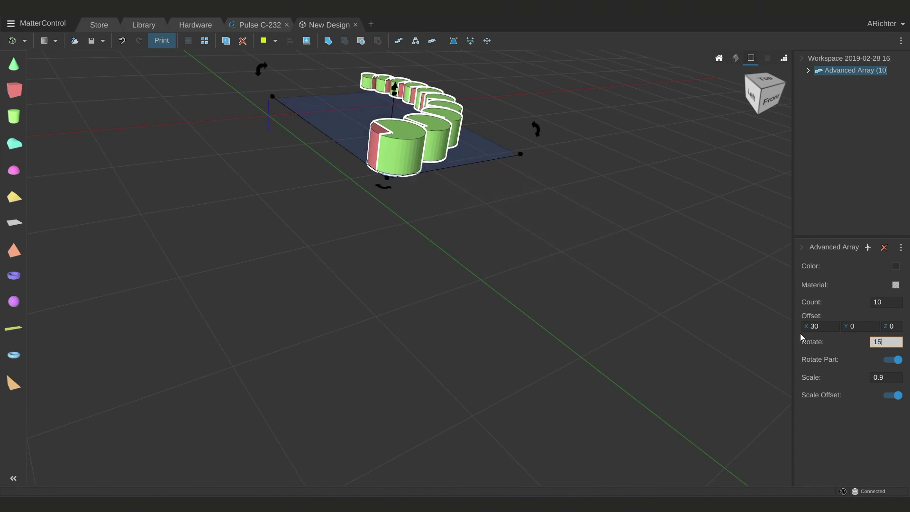
pyautogui.moveTo(583, 175); pyautogui.dragTo(478, 157, button='right')
# - Set the advanced array's Z offset to 5 so that each copy is raised above the previous one
pyautogui.click(894, 326)
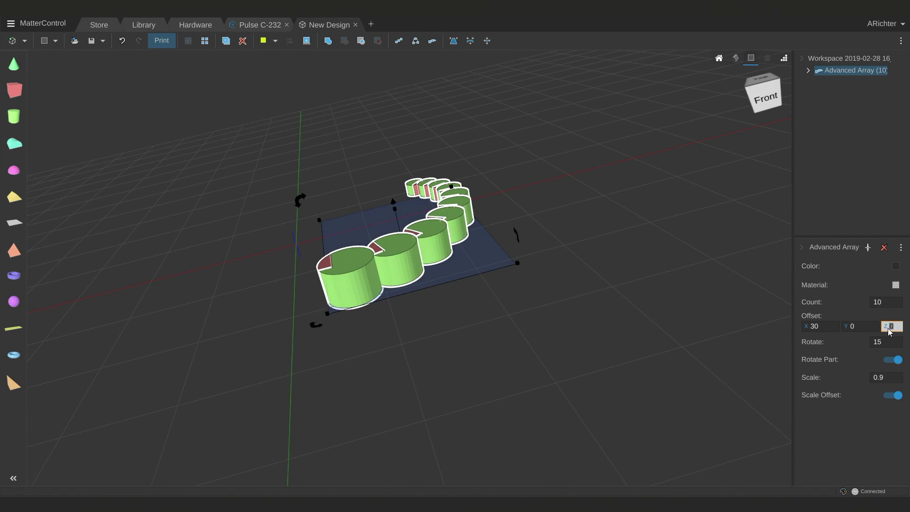
pyautogui.write('5')
pyautogui.press('Return')
pyautogui.moveTo(403, 190); pyautogui.dragTo(463, 339, button='right')
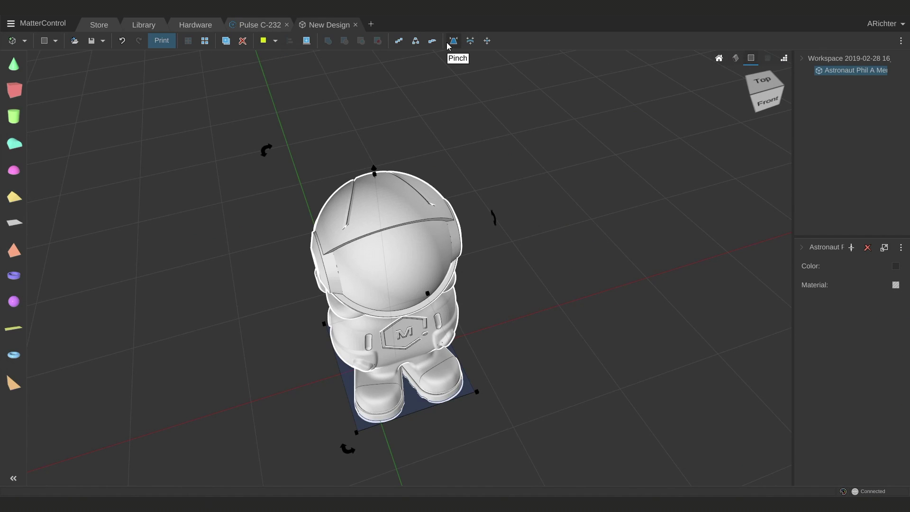
# - Apply a Pinch to the astronaut model, and bend it with a Curve of diameter 20
pyautogui.click(448, 46)
pyautogui.moveTo(406, 170)
pyautogui.mouseDown(button='right')
pyautogui.moveTo(416, 202)
pyautogui.moveTo(536, 190)
pyautogui.moveTo(443, 276)
pyautogui.moveTo(441, 315)
pyautogui.moveTo(366, 204)
pyautogui.moveTo(366, 229)
pyautogui.moveTo(397, 162)
pyautogui.mouseUp(button='right')
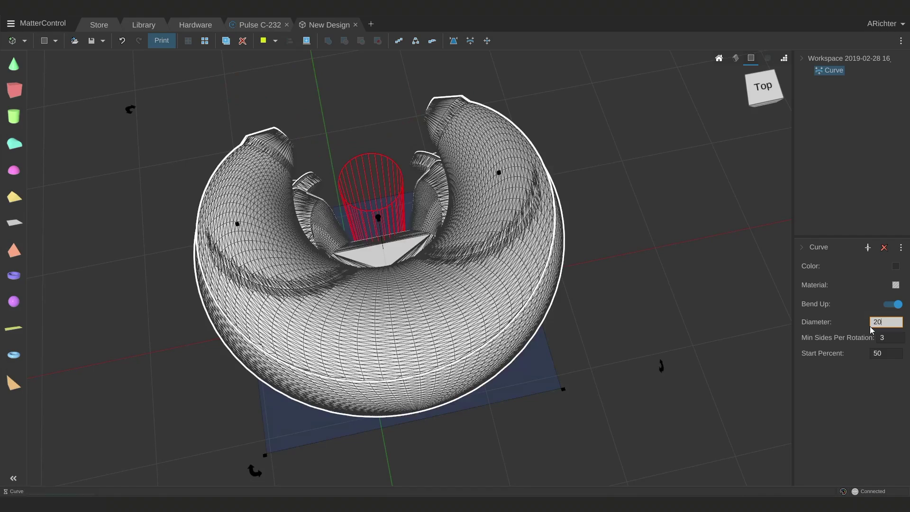
pyautogui.press('Return')
pyautogui.moveTo(518, 231); pyautogui.dragTo(763, 216, button='right')
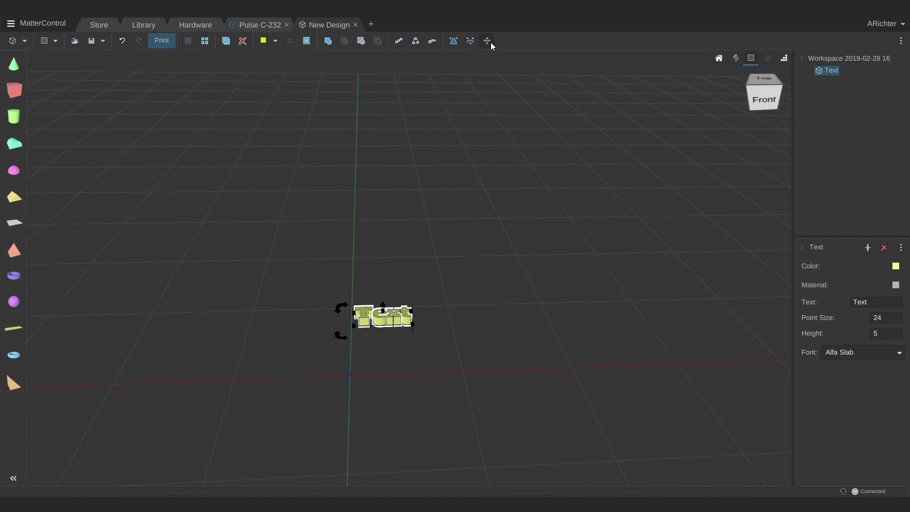
# - Apply Fit to Bounds to the text object and inspect its bounding box up close
pyautogui.click(491, 41)
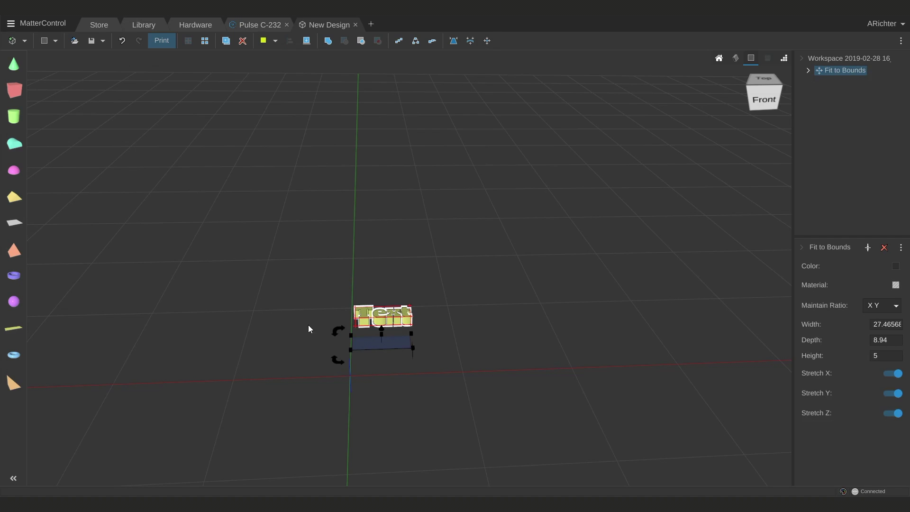
pyautogui.scroll(3, 310, 324)
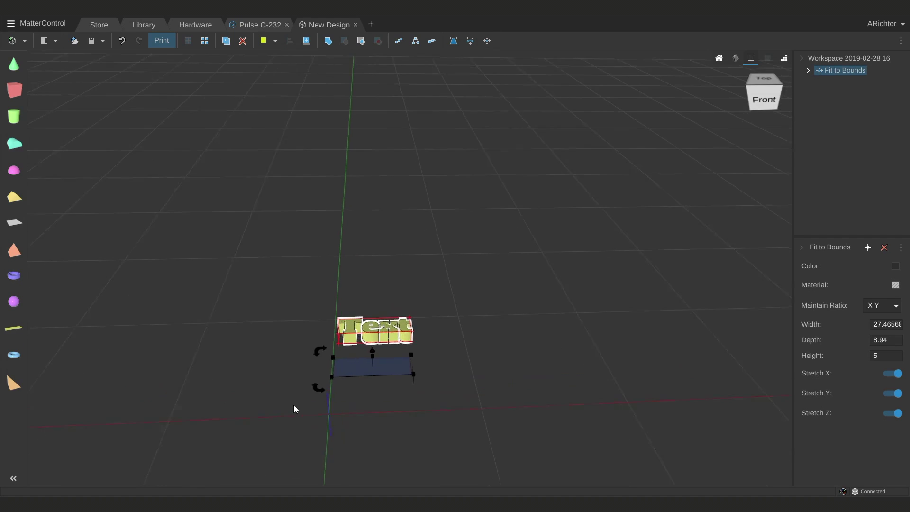
pyautogui.moveTo(323, 390); pyautogui.dragTo(370, 342, button='middle')
pyautogui.scroll(2, 411, 280)
pyautogui.scroll(2, 418, 298)
pyautogui.moveTo(415, 289); pyautogui.dragTo(417, 334, button='right')
pyautogui.scroll(1, 416, 334)
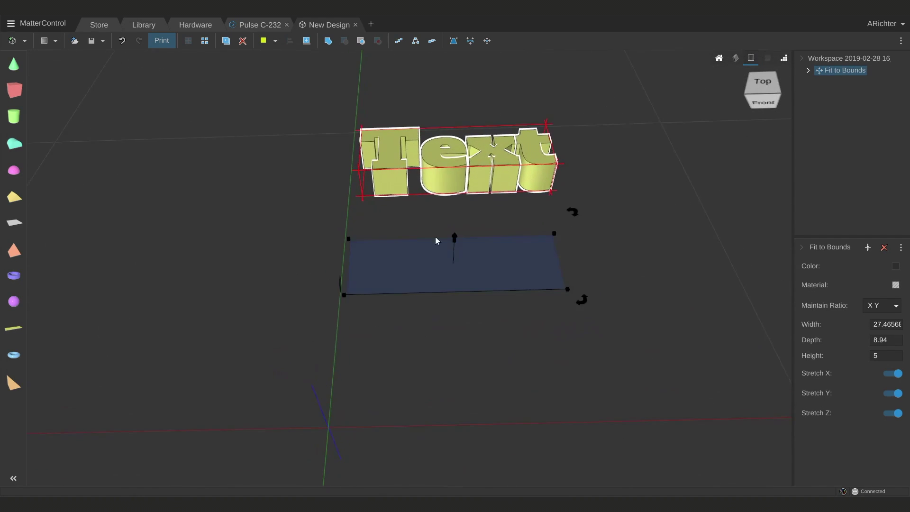
pyautogui.moveTo(398, 393); pyautogui.dragTo(391, 423, button='middle')
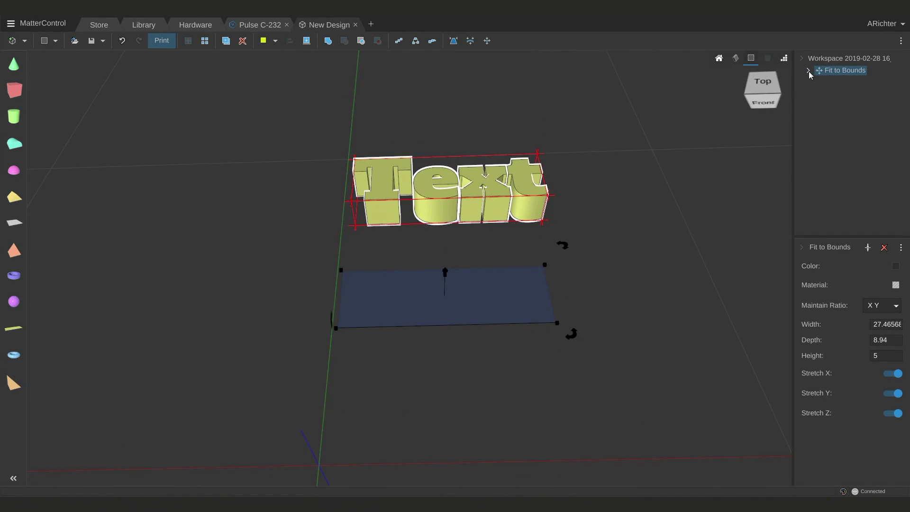
# - Change the wording of the text inside the Fit to Bounds object to "Hello"
pyautogui.click(834, 81)
pyautogui.click(874, 302)
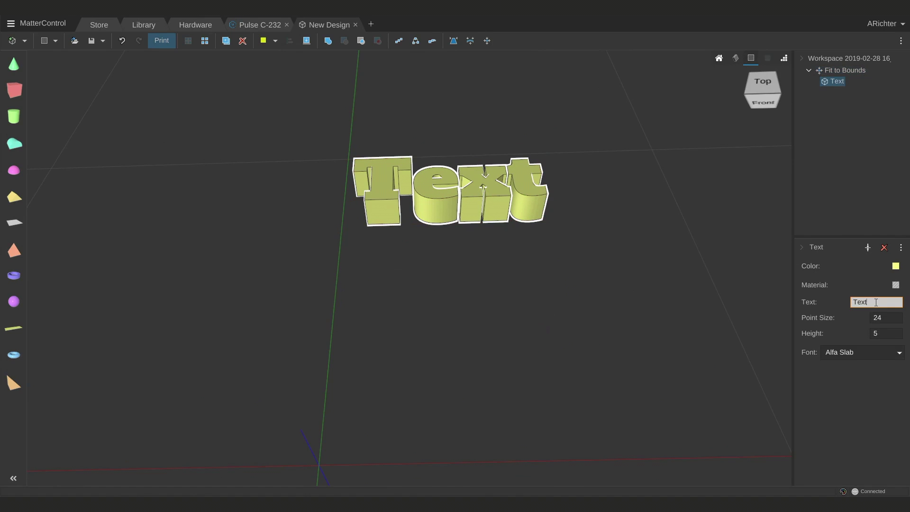
pyautogui.write('Hello')
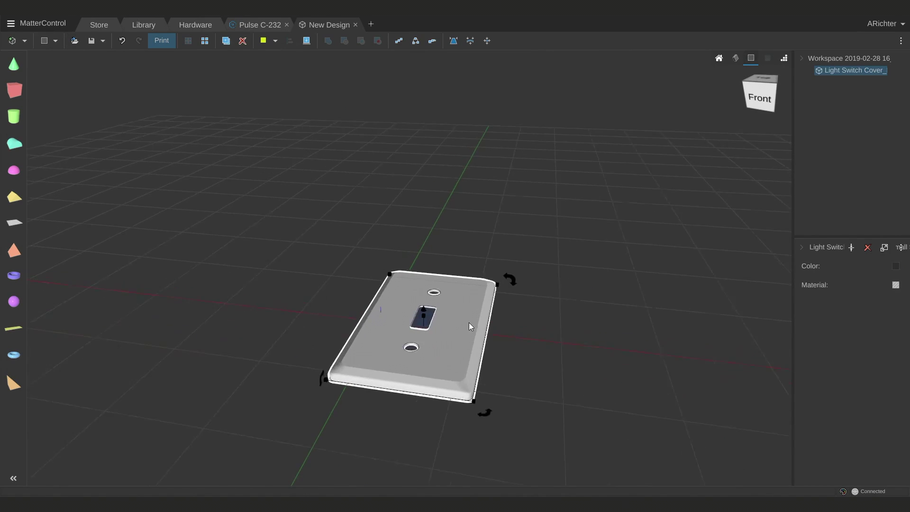
# - Add a text object behind the light switch cover and apply Fit to Bounds to it
pyautogui.scroll(4, 468, 322)
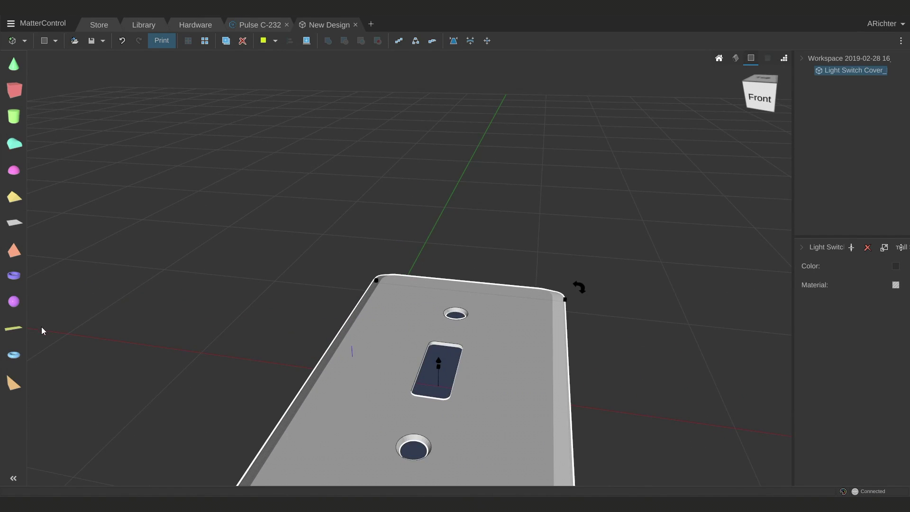
pyautogui.moveTo(13, 327); pyautogui.dragTo(443, 270)
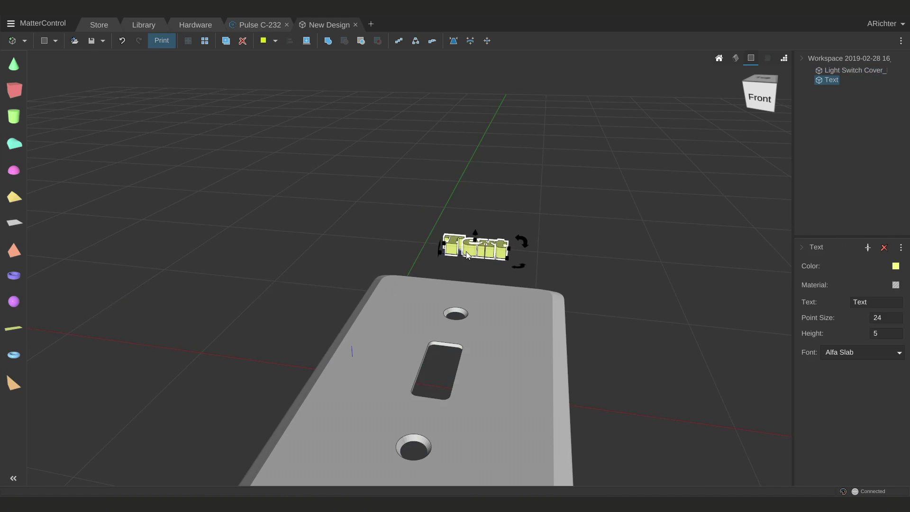
pyautogui.click(486, 40)
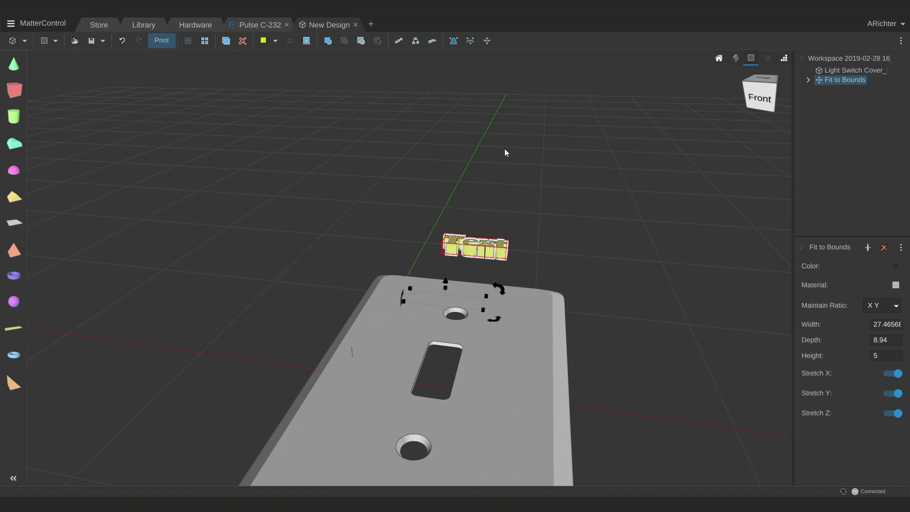
pyautogui.moveTo(470, 177); pyautogui.dragTo(481, 198, button='right')
pyautogui.moveTo(480, 198); pyautogui.dragTo(405, 244, button='middle')
pyautogui.scroll(2, 403, 247)
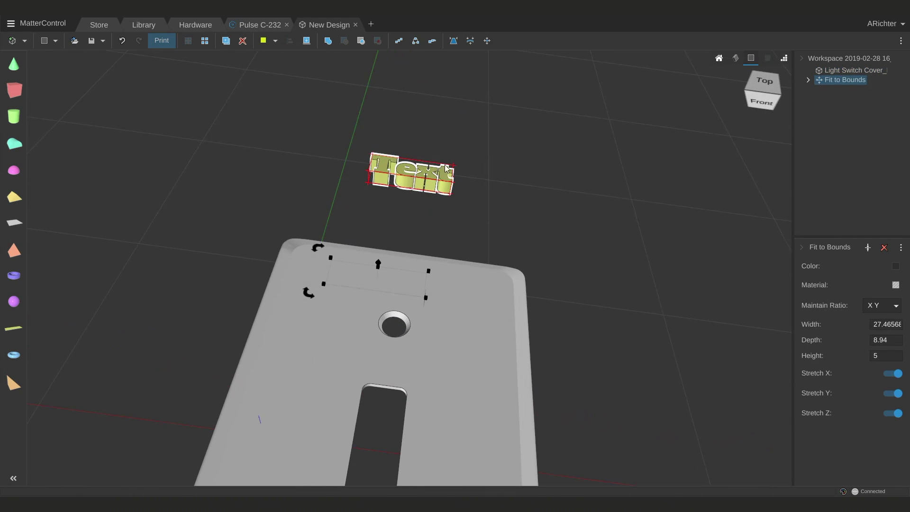
# - Align the fitted text to the light switch cover, centred in X and at the maximum in Y and Z
pyautogui.click(458, 278)
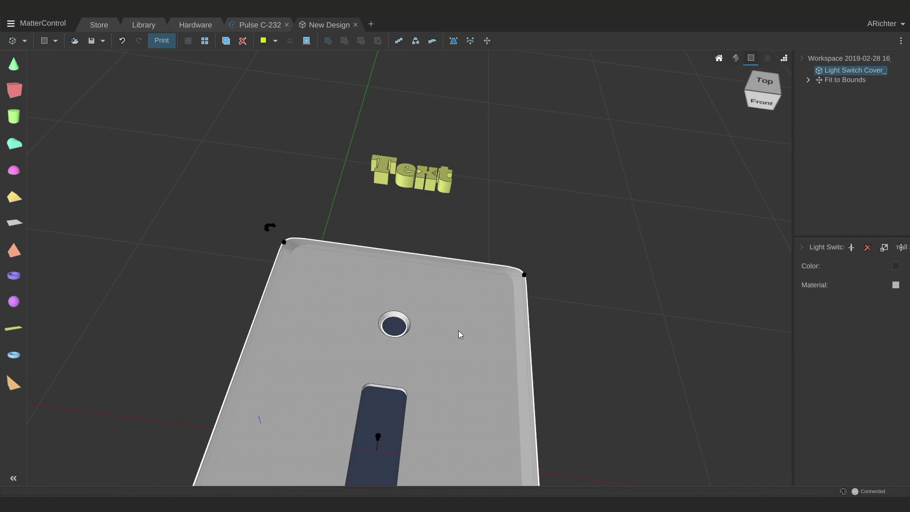
pyautogui.keyDown('shift'); pyautogui.click(419, 181); pyautogui.keyUp('shift')
pyautogui.click(290, 41)
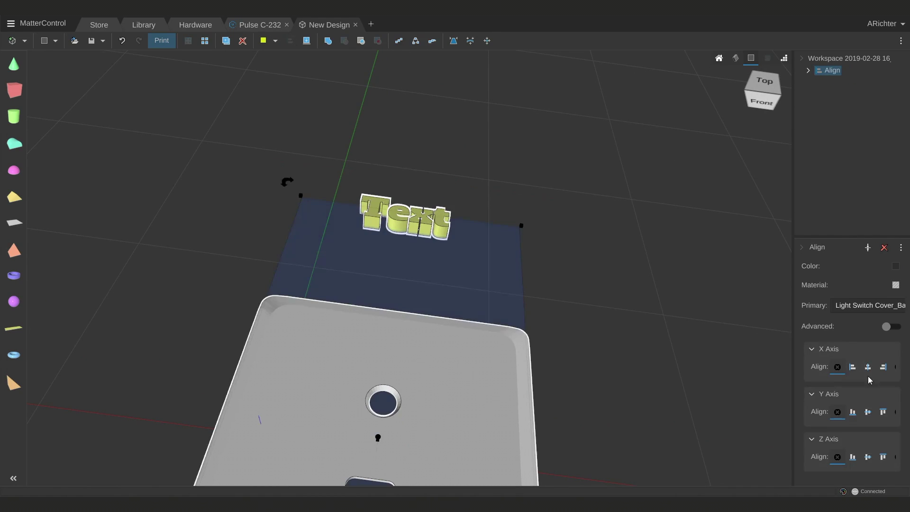
pyautogui.click(868, 367)
pyautogui.moveTo(557, 294); pyautogui.dragTo(565, 136, button='middle')
pyautogui.click(882, 413)
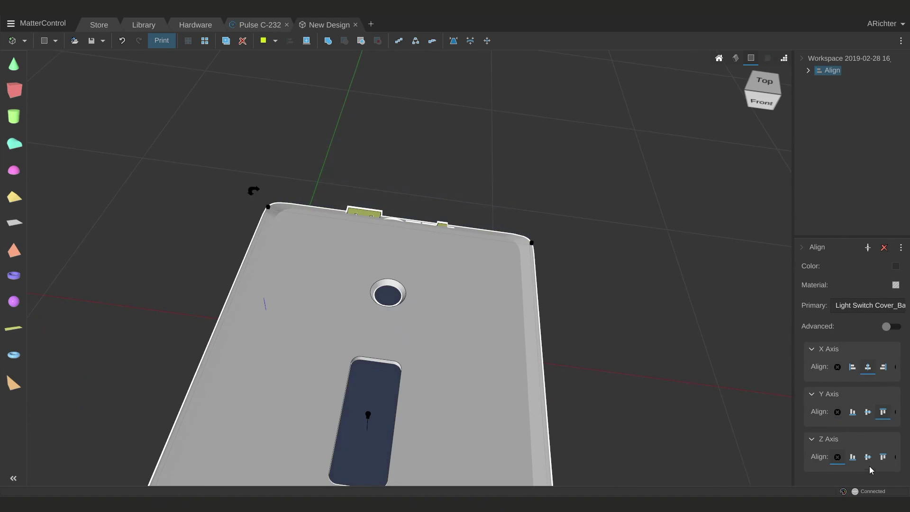
pyautogui.click(883, 458)
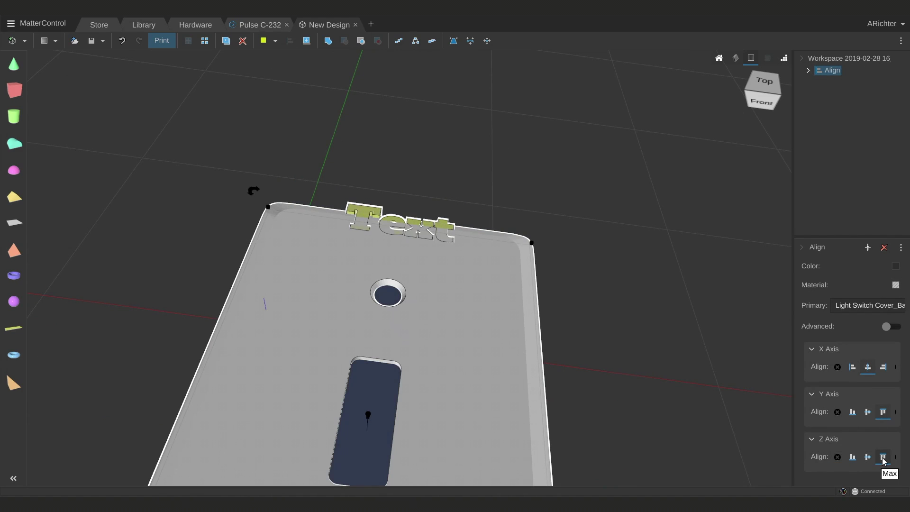
# - Turn on the advanced alignment options and set the text's Z offset to 1.2 after trying 2
pyautogui.moveTo(594, 350); pyautogui.dragTo(571, 341, button='right')
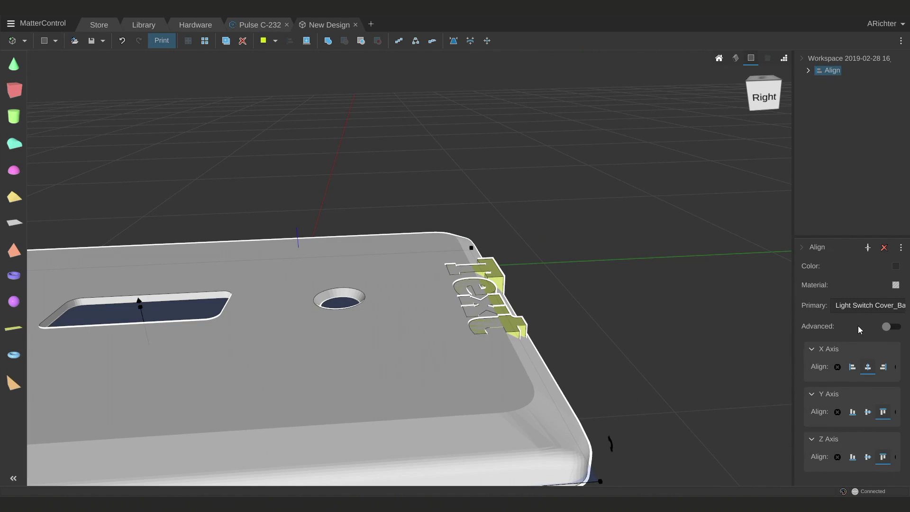
pyautogui.click(891, 326)
pyautogui.scroll(-4, 858, 417)
pyautogui.click(875, 472)
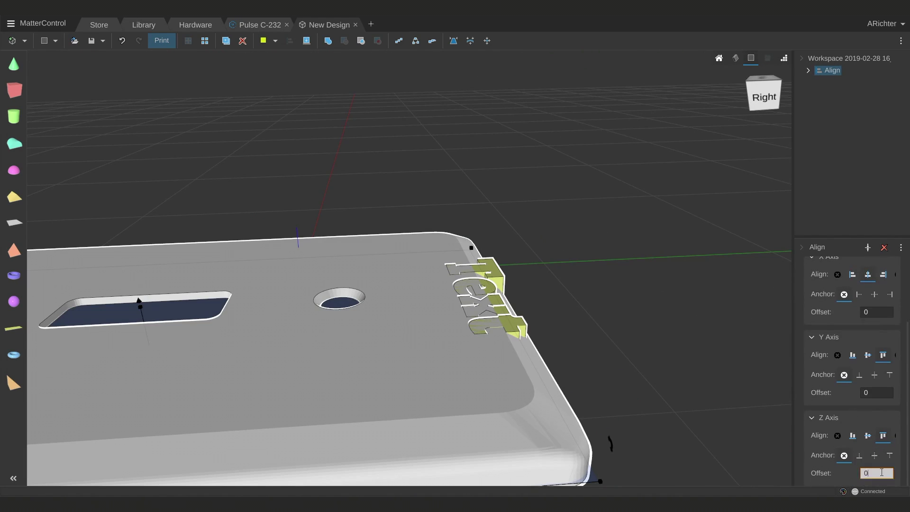
pyautogui.press('BackSpace')
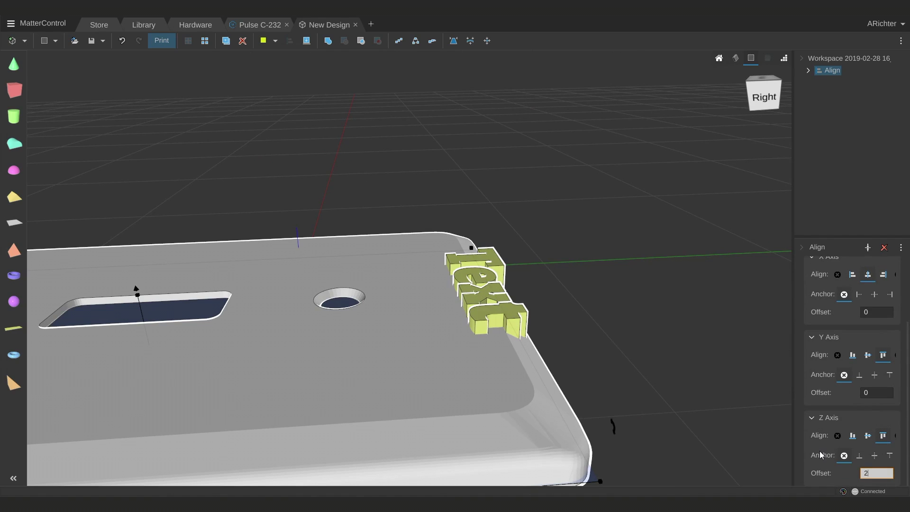
pyautogui.write('1.')
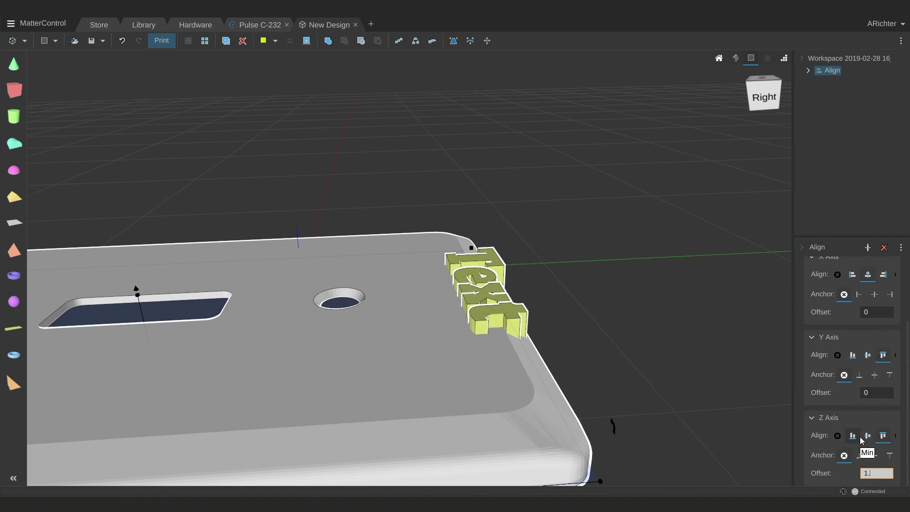
pyautogui.write('2')
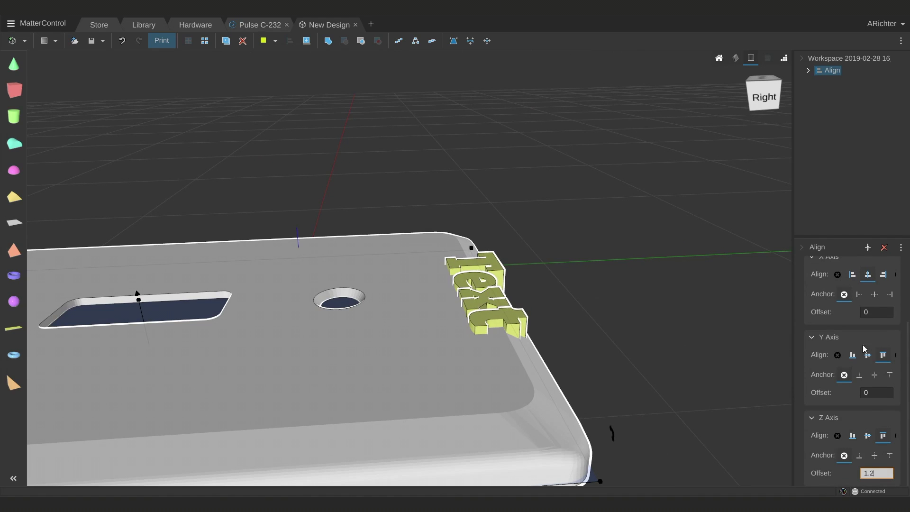
# - Try Y offsets of -5 and -10 for the aligned text, and settle on -8
pyautogui.moveTo(508, 316); pyautogui.dragTo(525, 271, button='right')
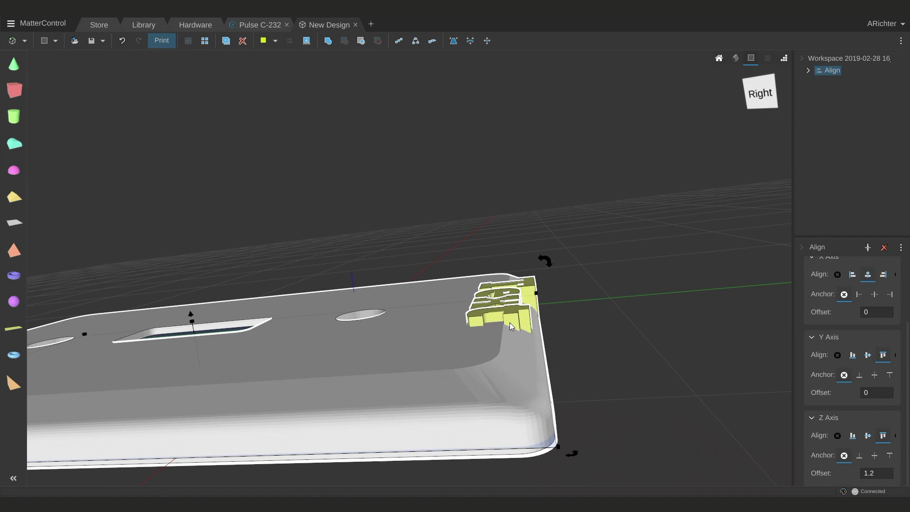
pyautogui.click(874, 392)
pyautogui.write('-5')
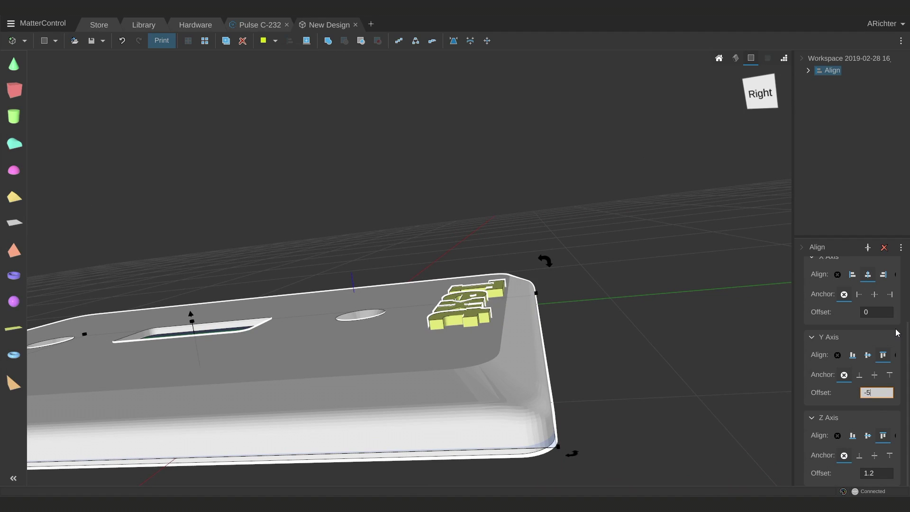
pyautogui.press('BackSpace')
pyautogui.write('10')
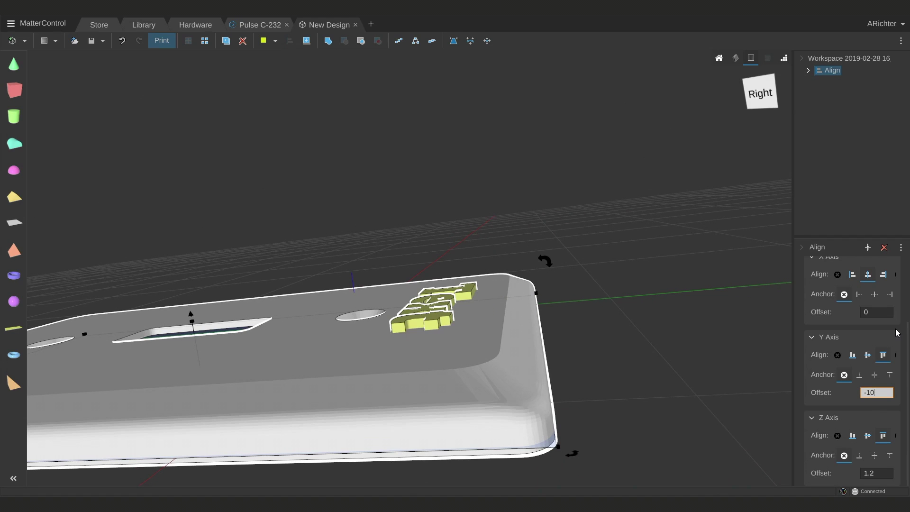
pyautogui.press('BackSpace')
pyautogui.press('BackSpace')
pyautogui.write('8')
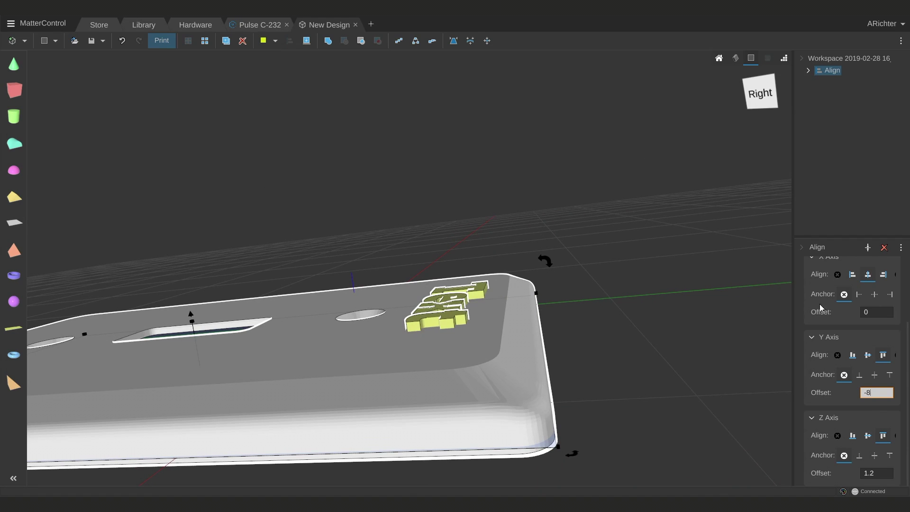
# - Set the text's Fit to Bounds width to 50 after trying 40, and its depth to 12
pyautogui.moveTo(467, 277); pyautogui.dragTo(579, 345, button='right')
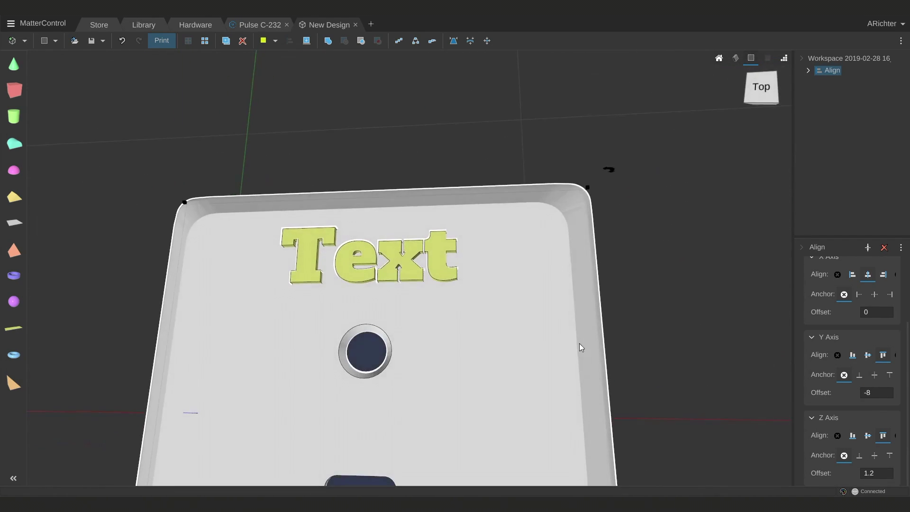
pyautogui.press('Escape')
pyautogui.click(807, 70)
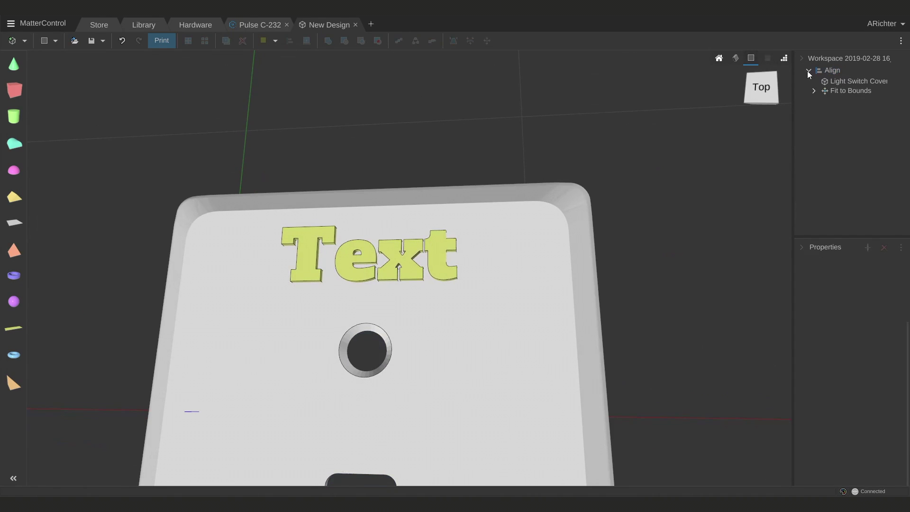
pyautogui.click(834, 91)
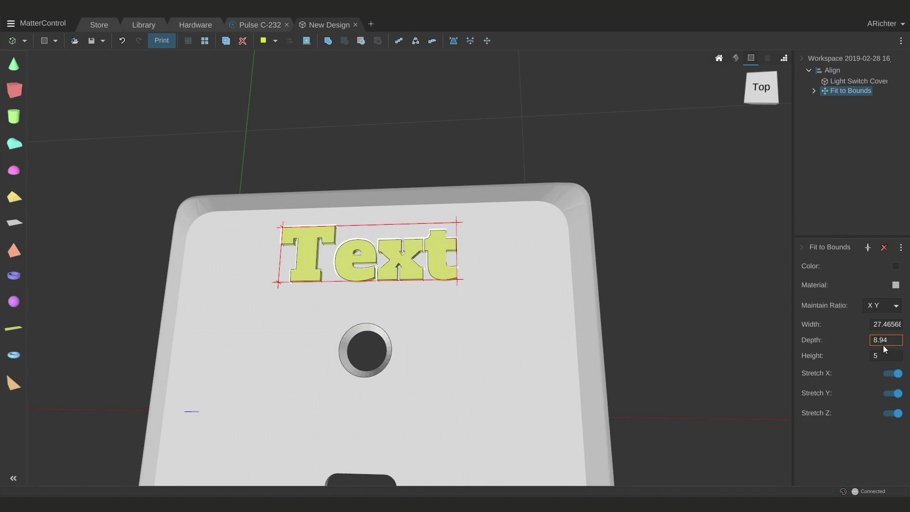
pyautogui.click(890, 324)
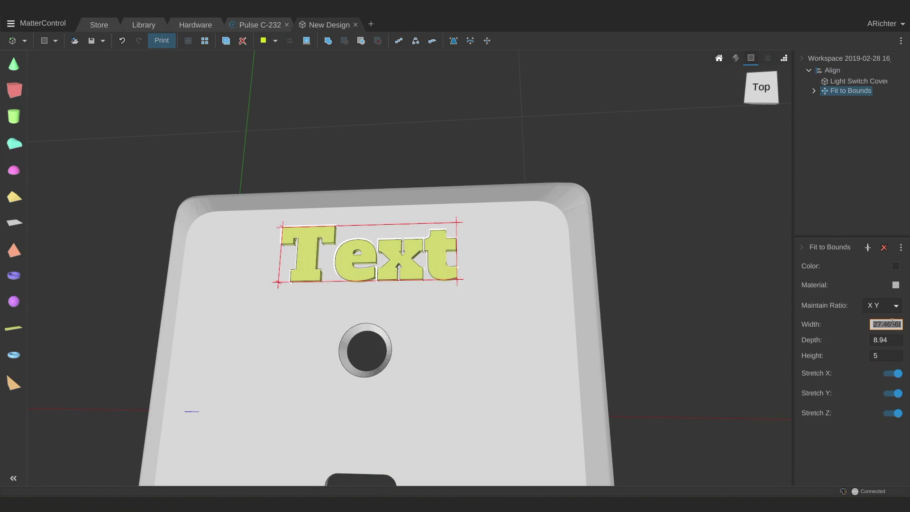
pyautogui.write('40')
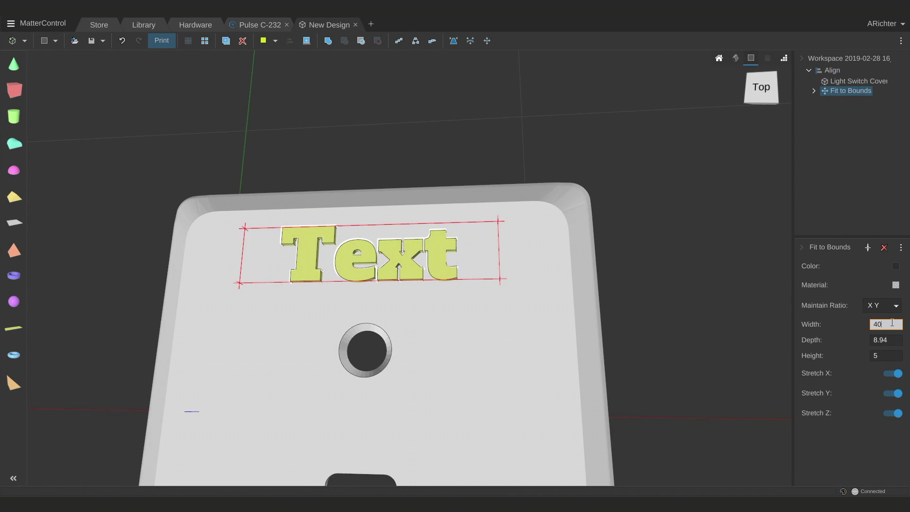
pyautogui.moveTo(892, 323); pyautogui.dragTo(845, 321)
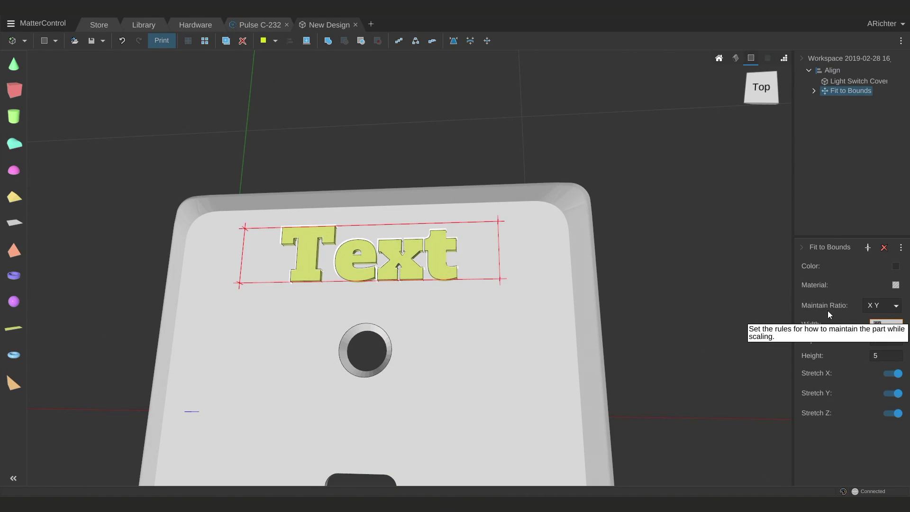
pyautogui.write('50')
pyautogui.click(892, 340)
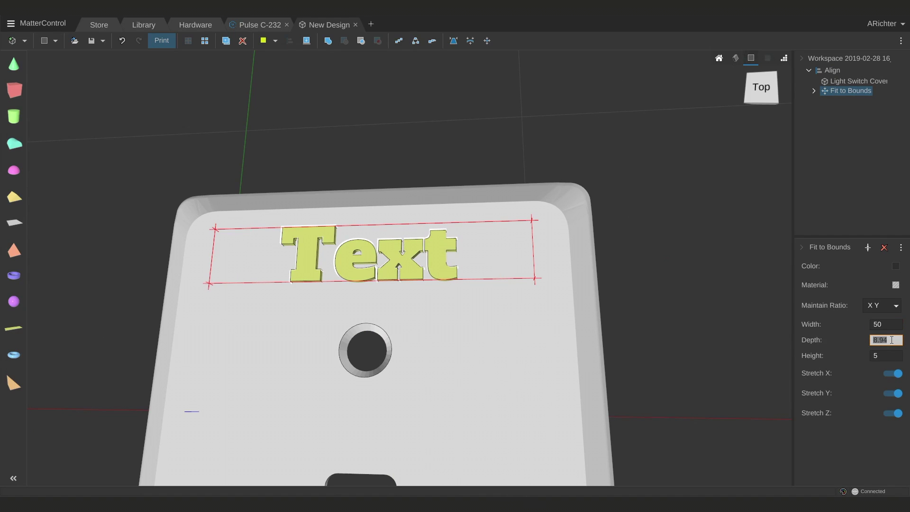
pyautogui.write('12')
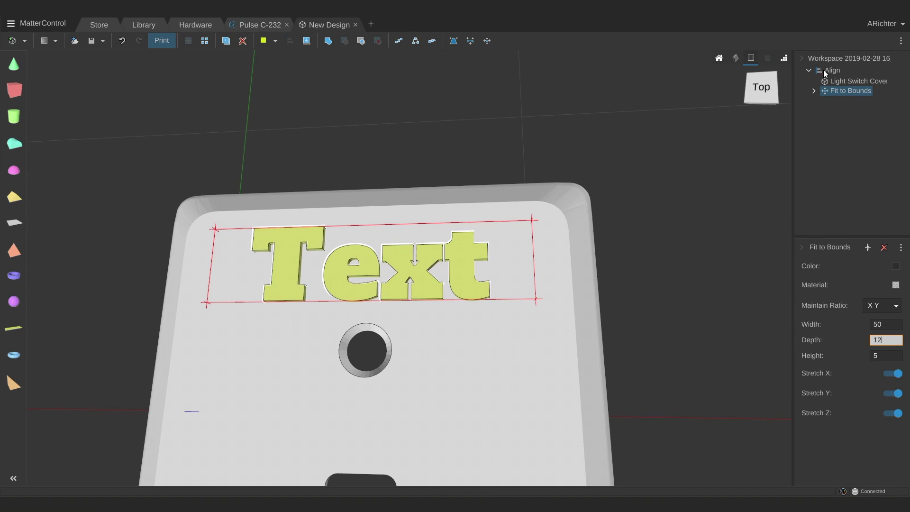
# - Try "Bathroom" as the wording of the fitted text on the light switch cover, and settle on "Mirror"
pyautogui.click(813, 90)
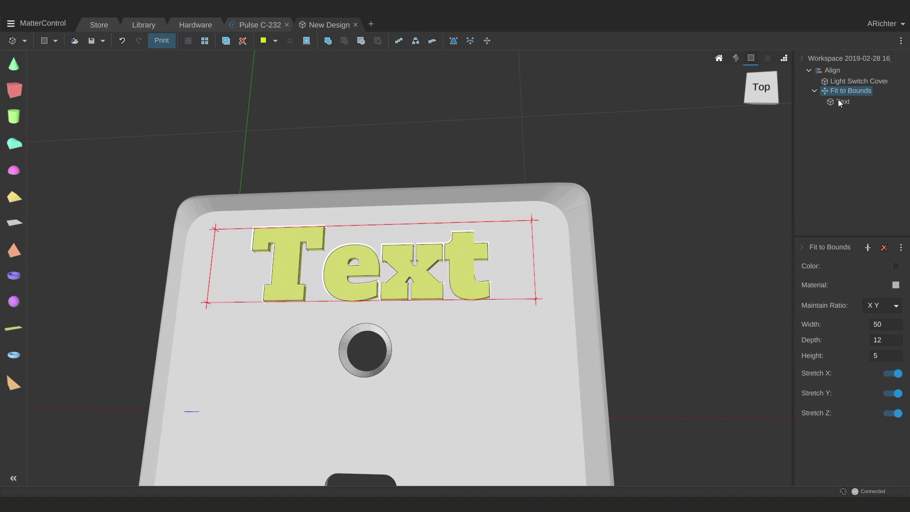
pyautogui.click(842, 102)
pyautogui.click(870, 301)
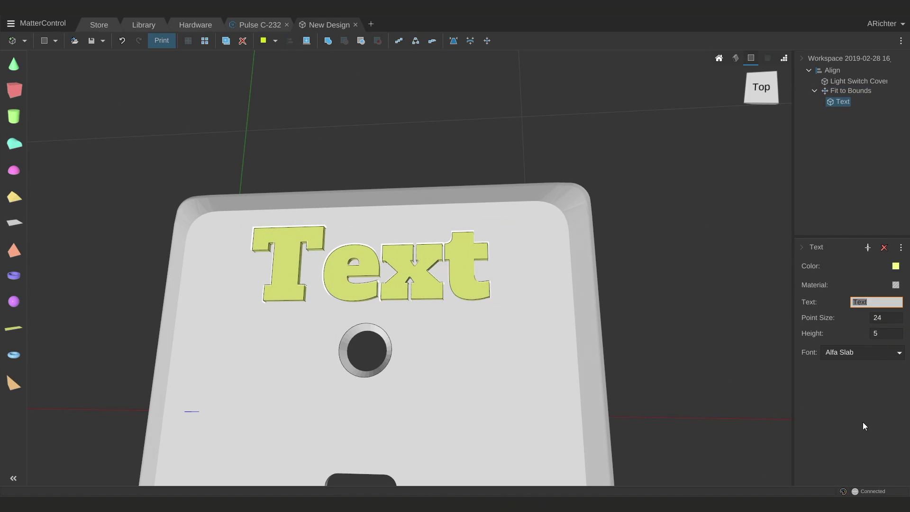
pyautogui.write('Bathroom')
pyautogui.scroll(-4, 528, 335)
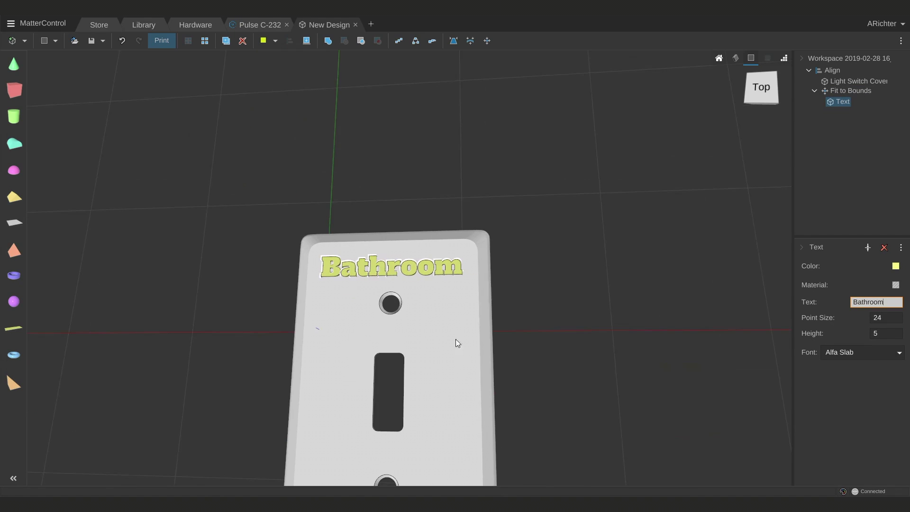
pyautogui.moveTo(885, 302); pyautogui.dragTo(572, 281)
pyautogui.write('Mirror')
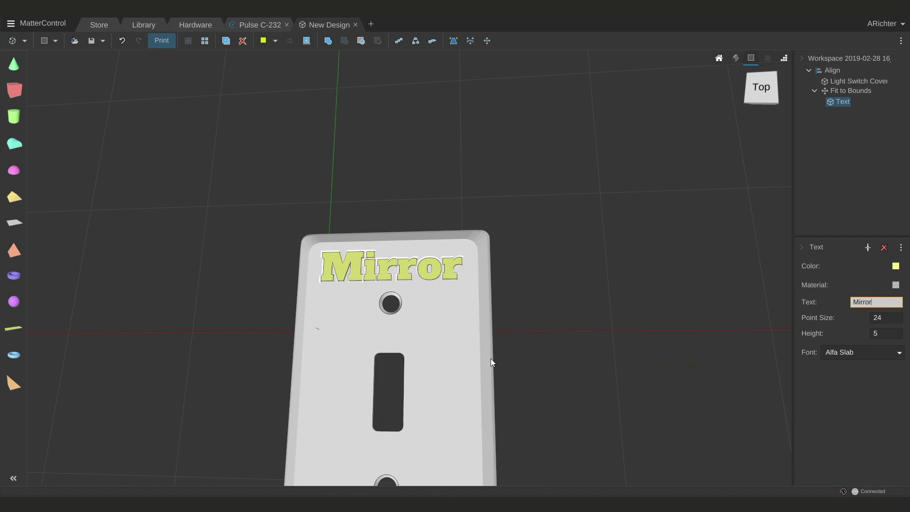
# - Duplicate the Mirror cover, change the copy's text to "Fan" and place it close beside the original
pyautogui.click(473, 350)
pyautogui.hotkey('ctrl', 'd')
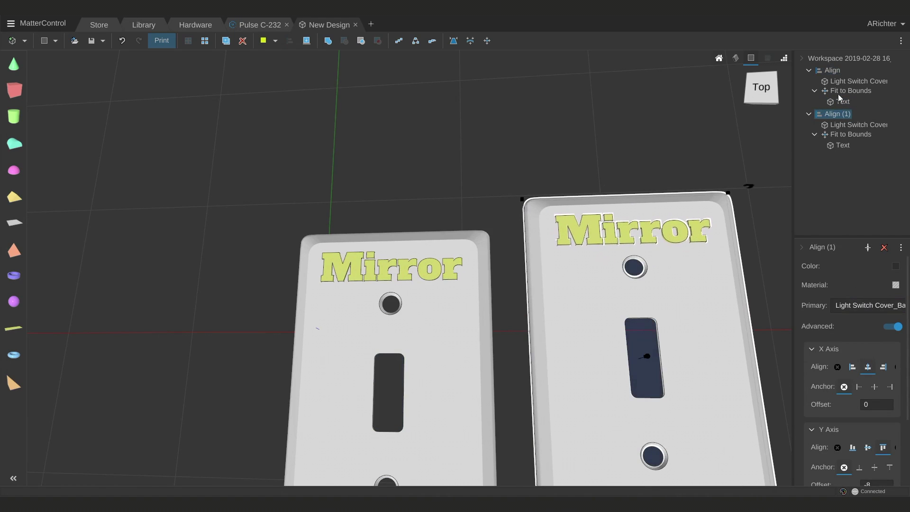
pyautogui.click(842, 147)
pyautogui.click(875, 302)
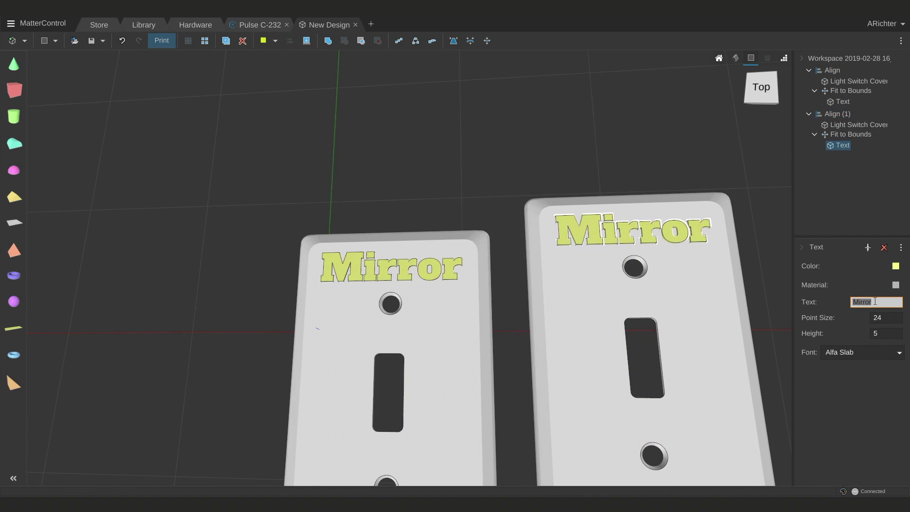
pyautogui.write('Fan')
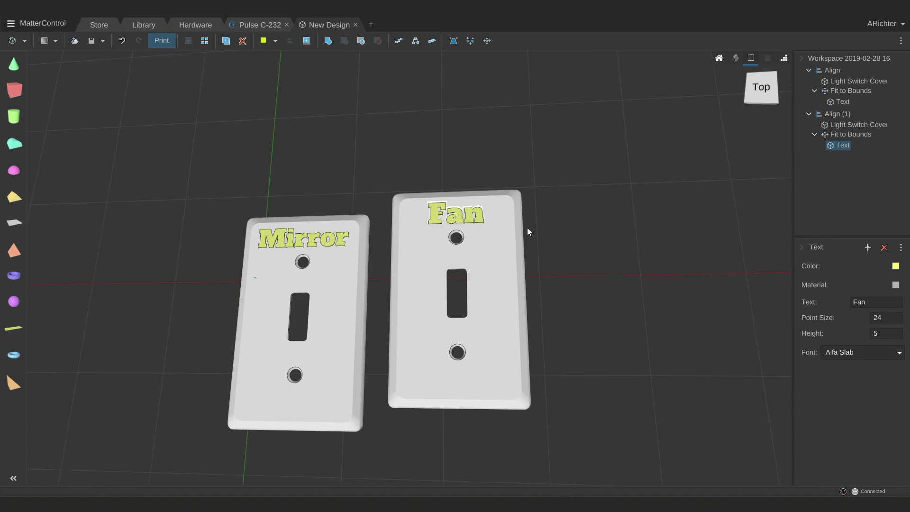
pyautogui.click(483, 276)
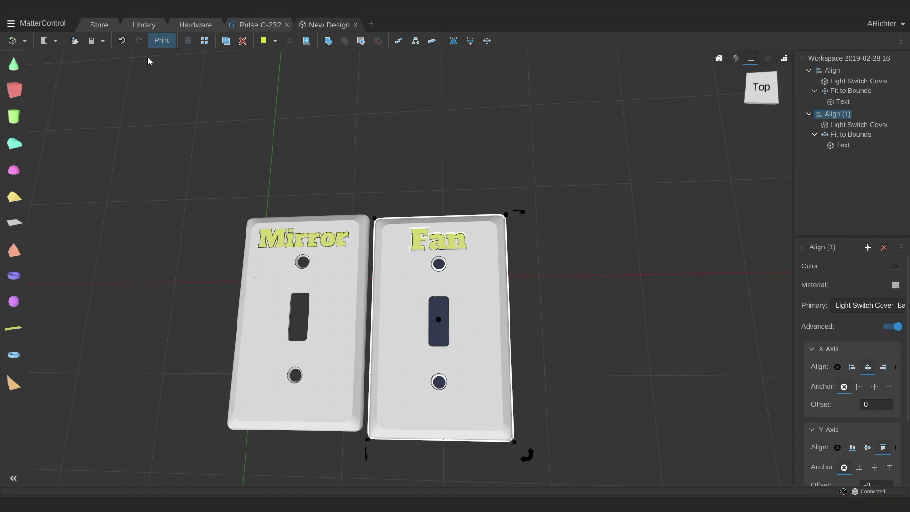
# - Save the design to the Cloud Library under the name "Single Light Switch"
pyautogui.click(103, 41)
pyautogui.click(109, 55)
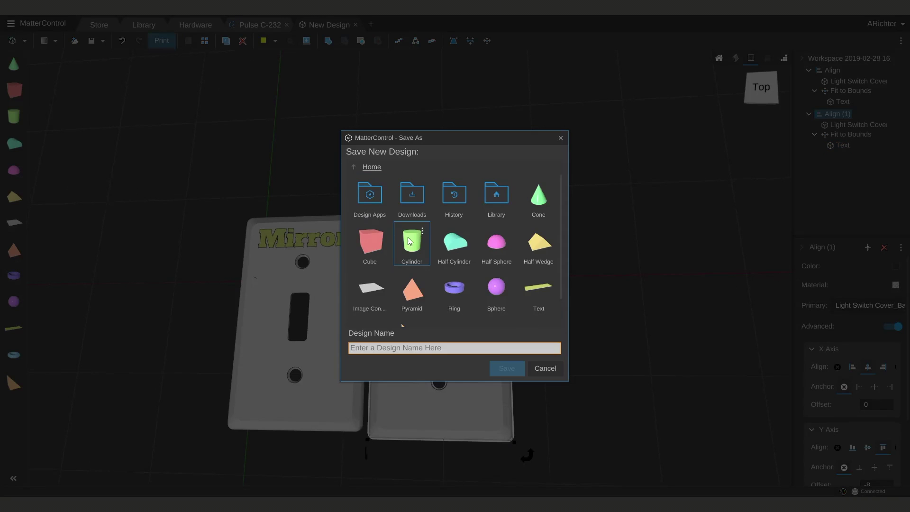
pyautogui.doubleClick(488, 198)
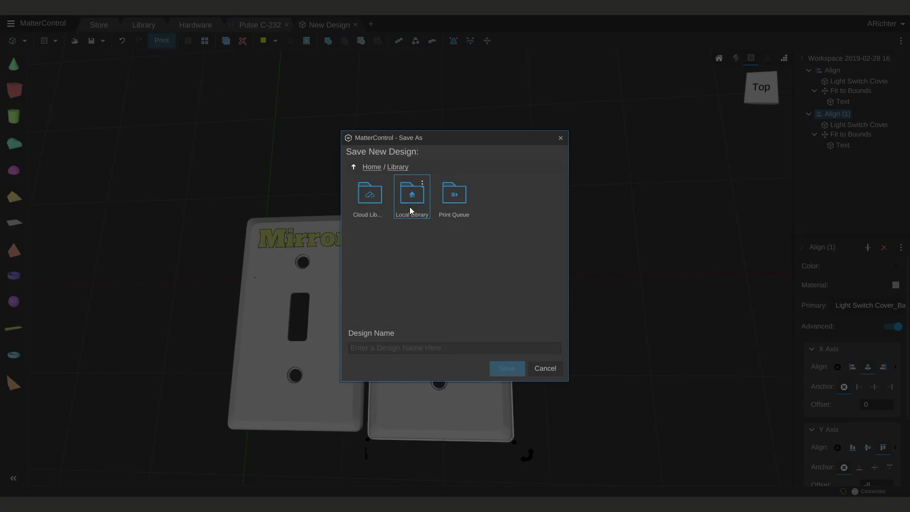
pyautogui.doubleClick(376, 207)
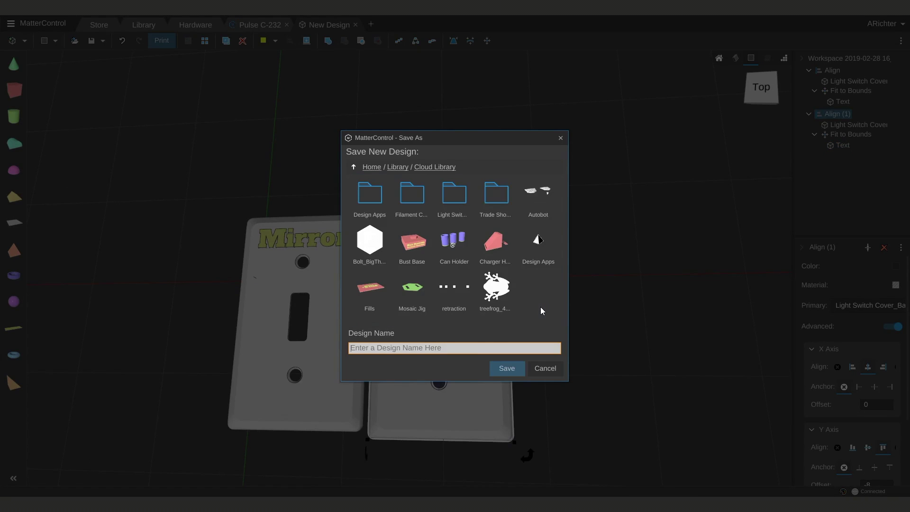
pyautogui.write('Single Ligh')
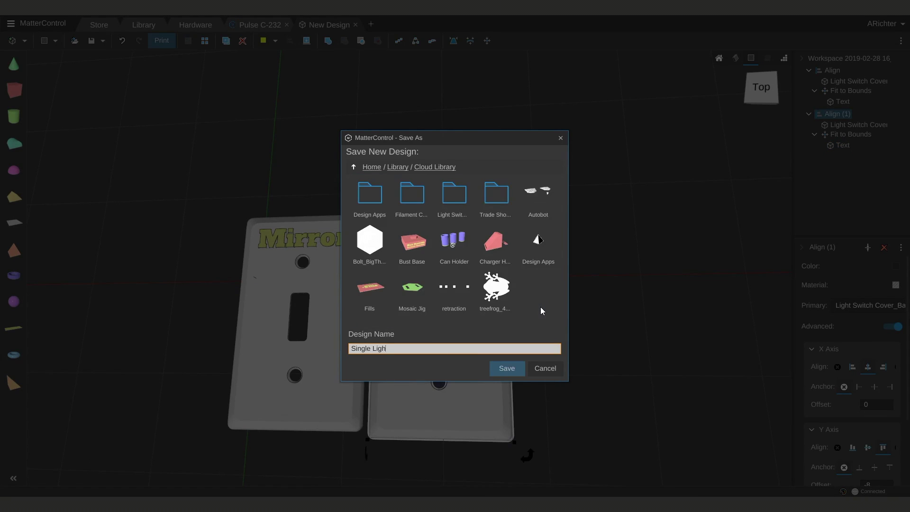
pyautogui.write('t Switch')
pyautogui.press('Return')
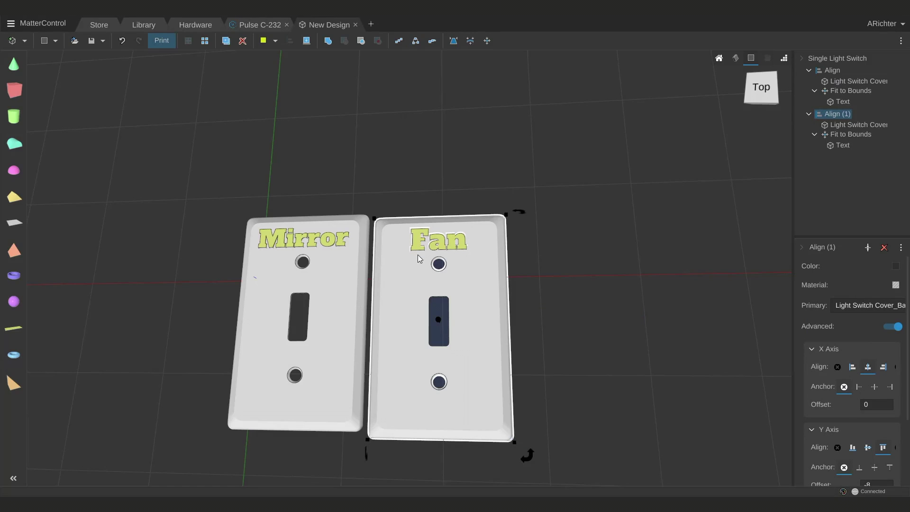
# - Review the Fan text and its Fit to Bounds on the duplicated cover, and change the wording to "Superhero"
pyautogui.click(838, 146)
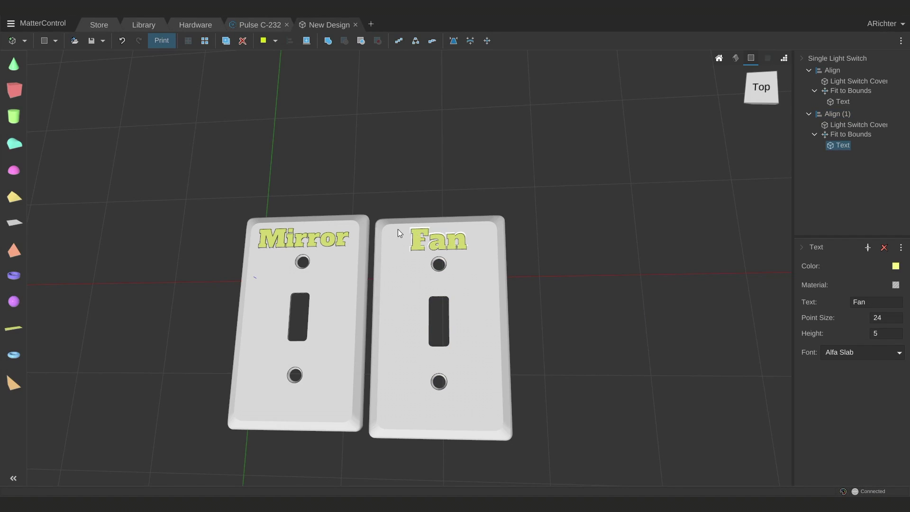
pyautogui.click(847, 135)
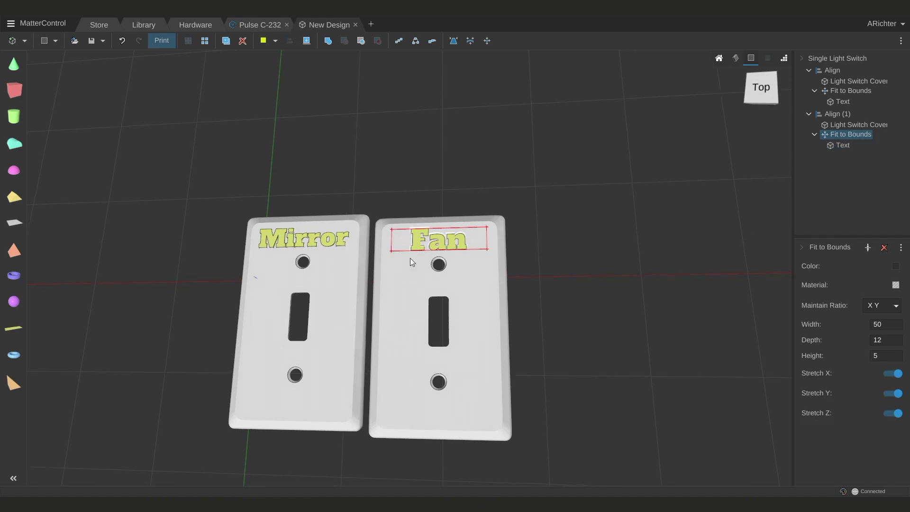
pyautogui.scroll(3, 412, 270)
pyautogui.moveTo(410, 258); pyautogui.dragTo(421, 215, button='right')
pyautogui.scroll(-3, 421, 258)
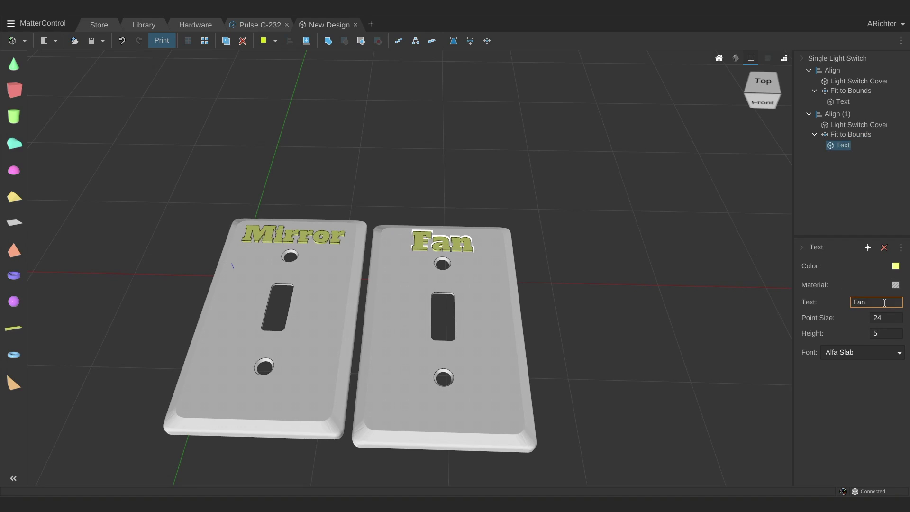
pyautogui.moveTo(884, 302); pyautogui.dragTo(762, 305)
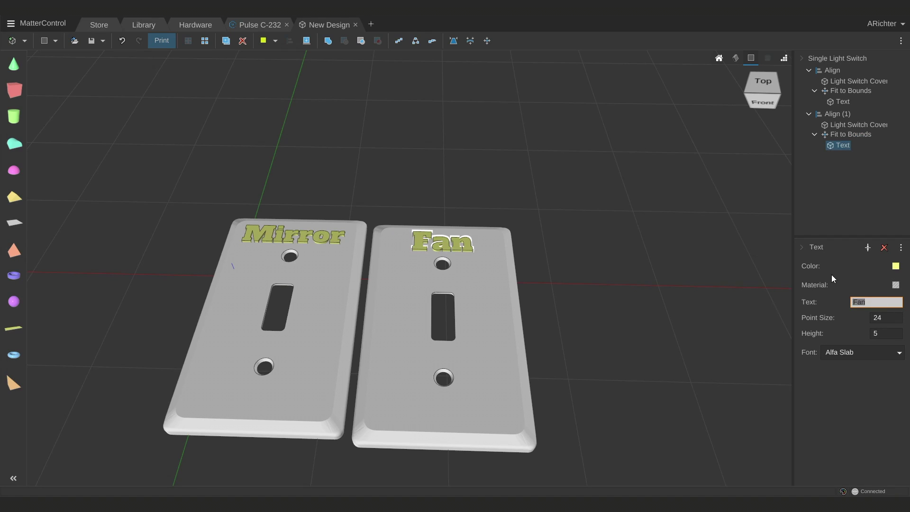
pyautogui.write('Superhero')
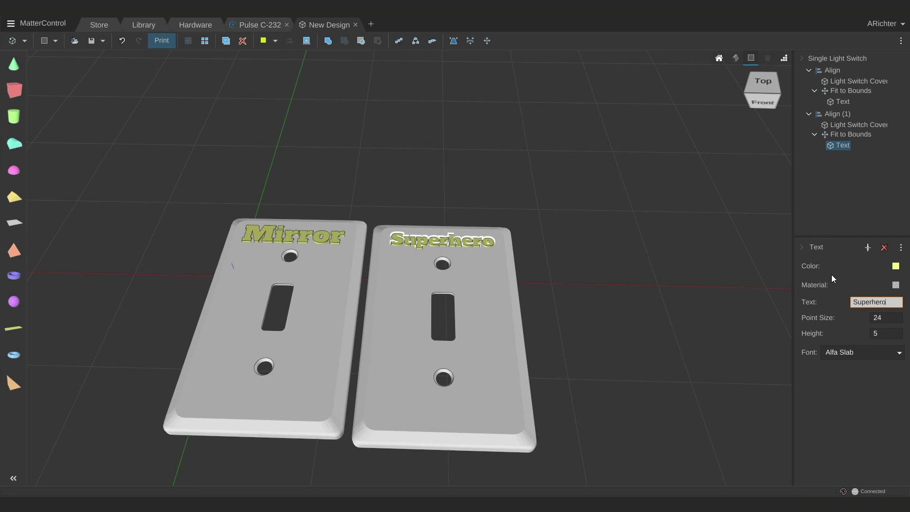
# - Change the font of the "Superhero" text to Russo
pyautogui.click(882, 350)
pyautogui.scroll(-5, 866, 452)
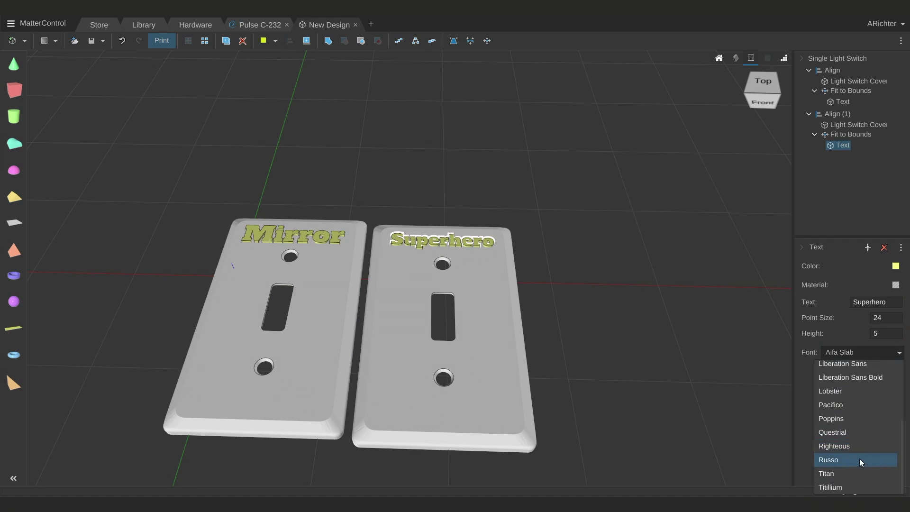
pyautogui.click(859, 459)
pyautogui.moveTo(659, 292); pyautogui.dragTo(625, 332, button='right')
pyautogui.scroll(3, 626, 332)
pyautogui.scroll(-2, 640, 310)
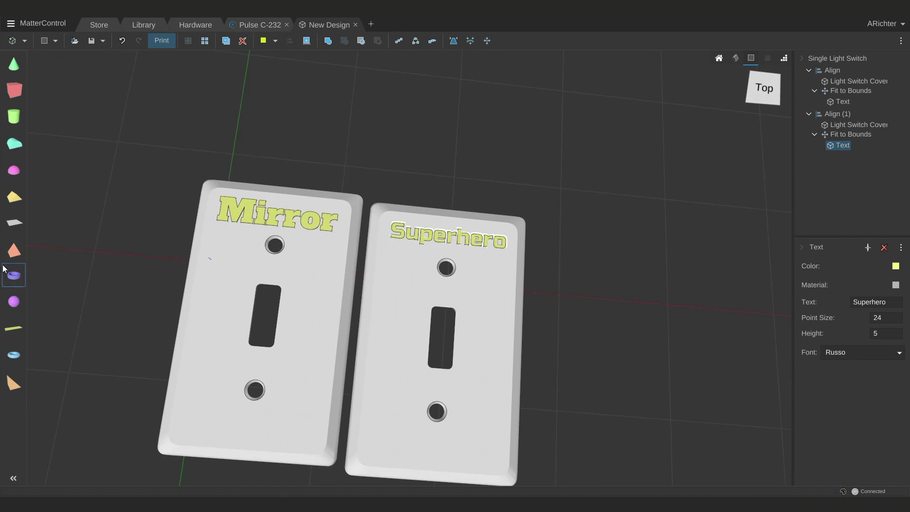
# - Add an Image Converter object behind the Superhero cover and give it an Outline base
pyautogui.moveTo(14, 223); pyautogui.dragTo(408, 152)
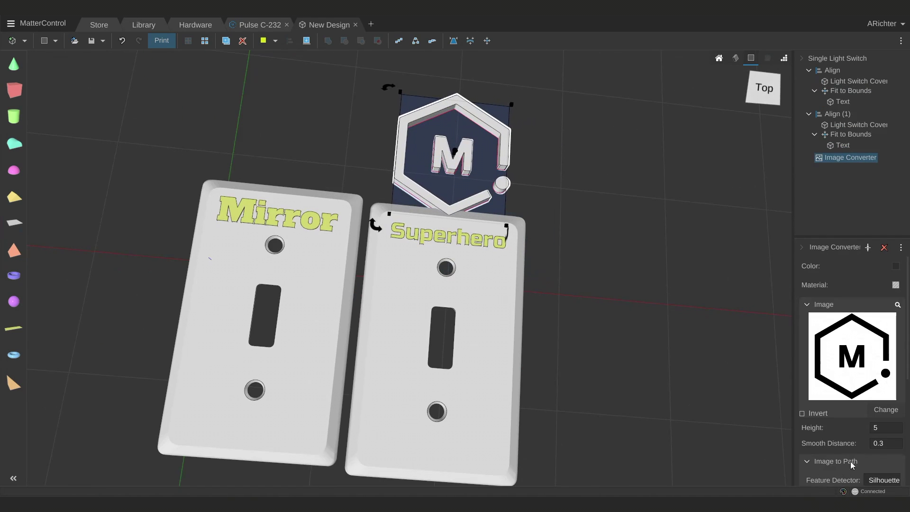
pyautogui.scroll(-5, 852, 465)
pyautogui.click(872, 421)
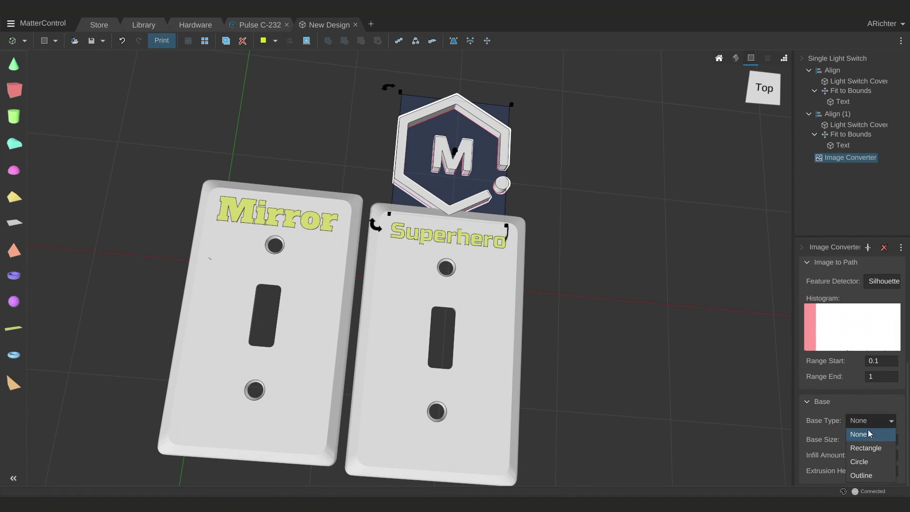
pyautogui.click(861, 475)
# - Set the outline base's extrusion height to 3 after trying 2, and its infill amount to 10
pyautogui.click(884, 470)
pyautogui.moveTo(884, 472); pyautogui.dragTo(806, 459)
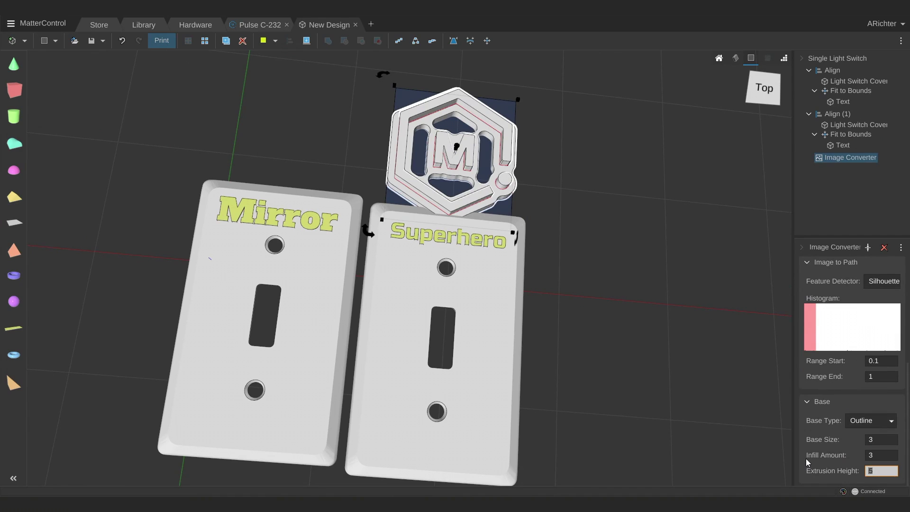
pyautogui.write('2')
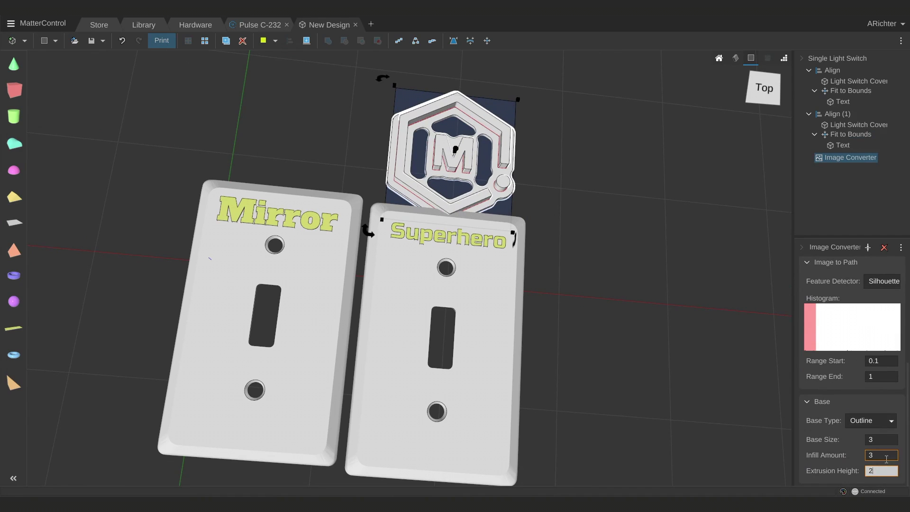
pyautogui.press('BackSpace')
pyautogui.write('3')
pyautogui.doubleClick(886, 457)
pyautogui.write('1')
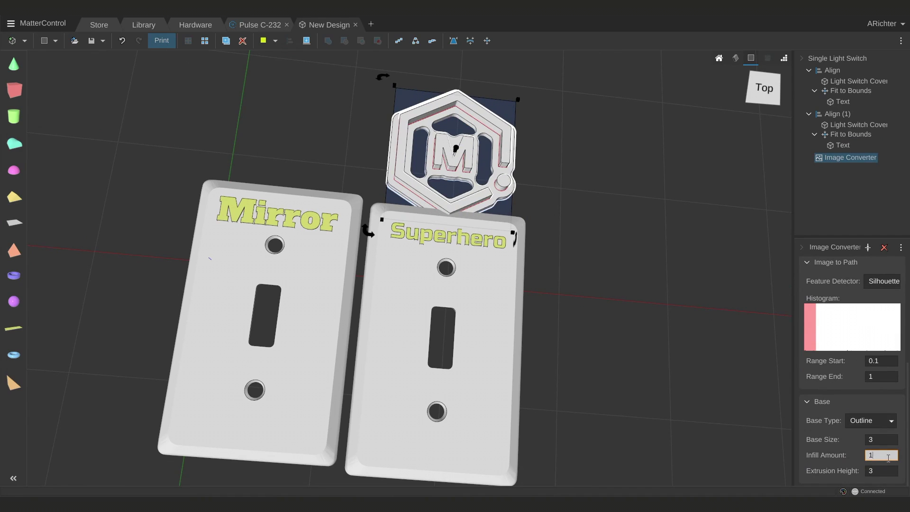
pyautogui.write('0')
pyautogui.press('Return')
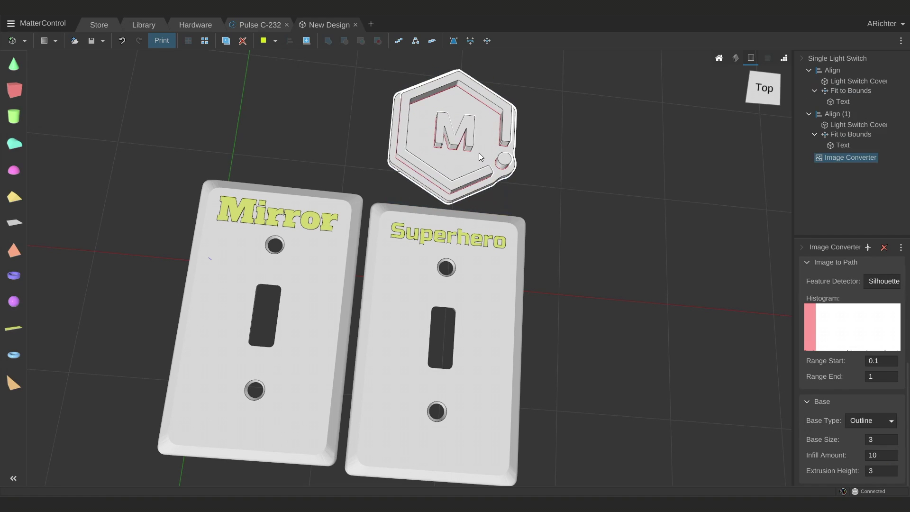
pyautogui.moveTo(479, 153); pyautogui.dragTo(475, 164)
pyautogui.moveTo(476, 164); pyautogui.dragTo(443, 332, button='right')
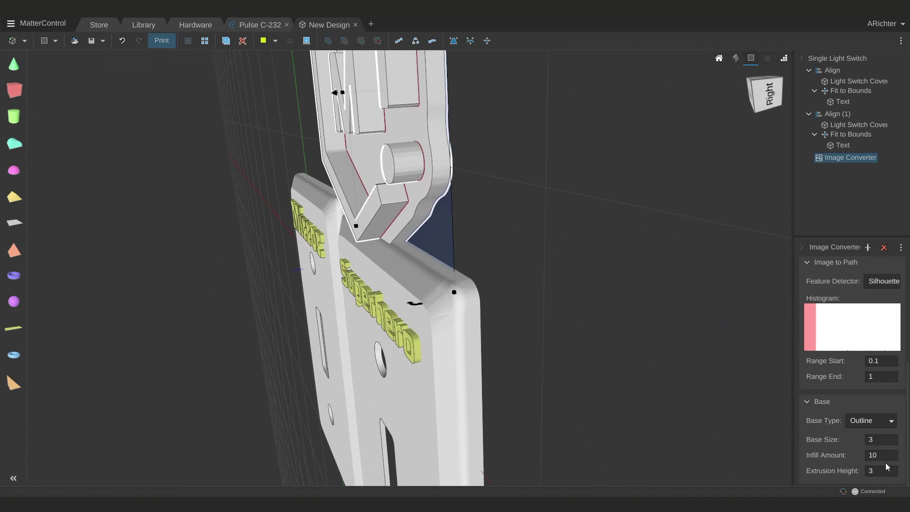
# - Set the extrusion height of the Image Converter's outline base to 6
pyautogui.click(872, 438)
pyautogui.write('5')
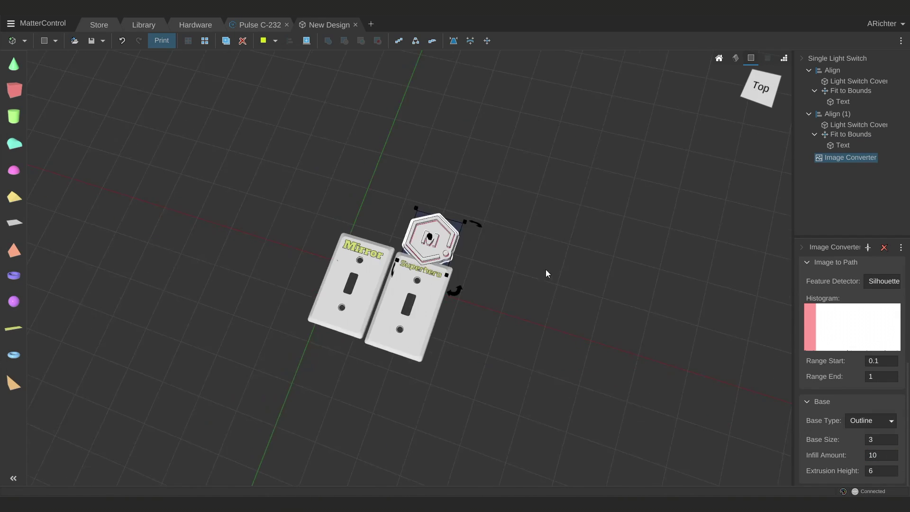
# - Replace the Image Converter's picture with the flower line drawing, invert it, and inspect the flower above the Superhero cover
pyautogui.scroll(4, 468, 250)
pyautogui.scroll(3, 871, 289)
pyautogui.scroll(2, 873, 302)
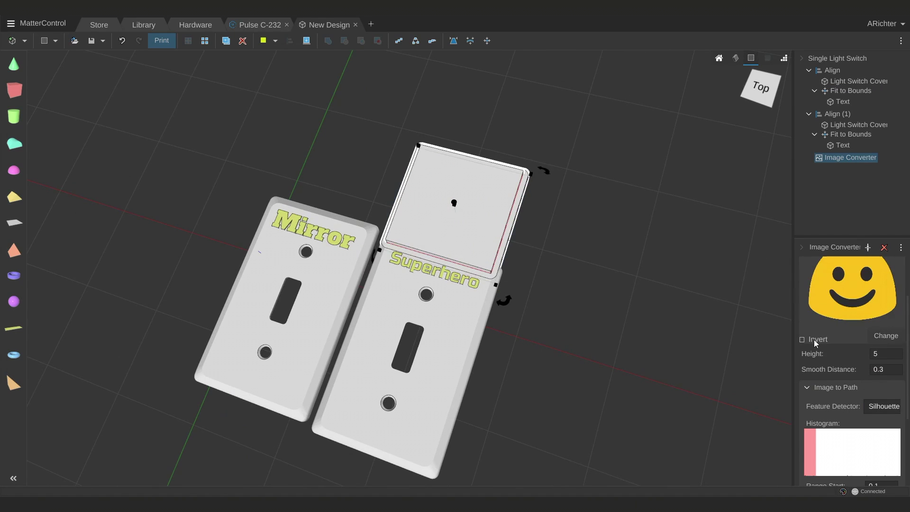
pyautogui.click(823, 341)
pyautogui.click(878, 336)
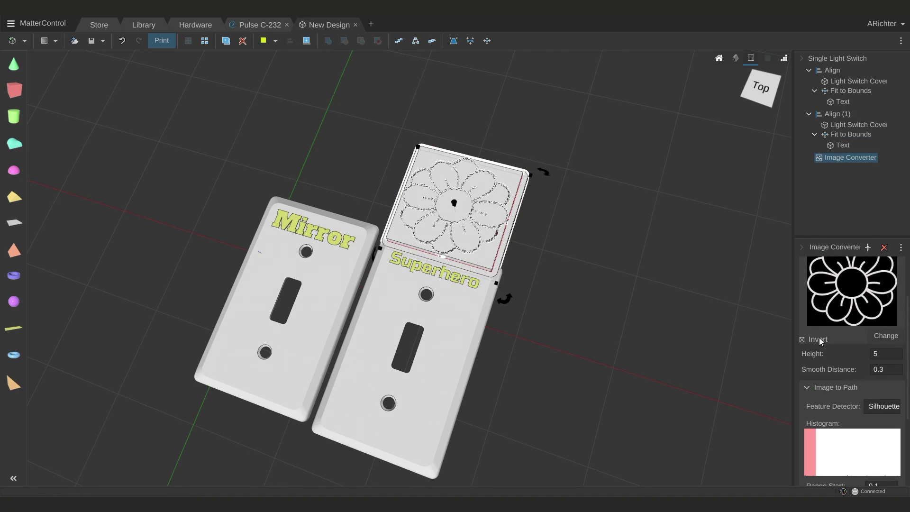
pyautogui.click(801, 339)
pyautogui.click(546, 283)
pyautogui.scroll(3, 491, 271)
pyautogui.moveTo(490, 272); pyautogui.dragTo(504, 354, button='middle')
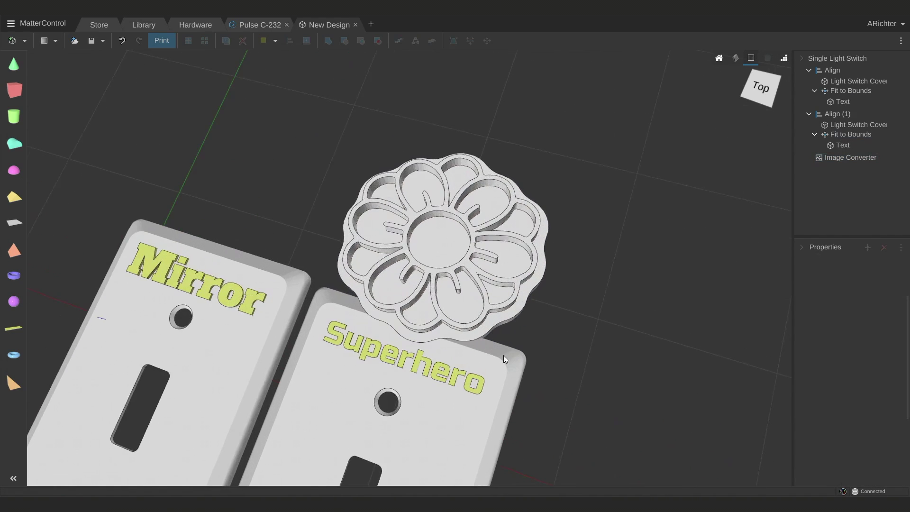
pyautogui.moveTo(503, 355); pyautogui.dragTo(474, 351, button='right')
pyautogui.scroll(-4, 493, 342)
pyautogui.scroll(3, 473, 351)
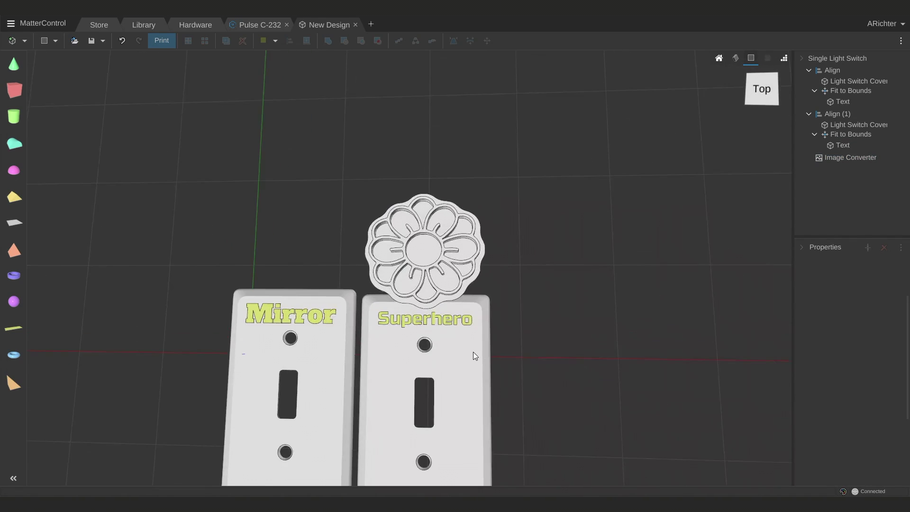
pyautogui.scroll(-4, 417, 346)
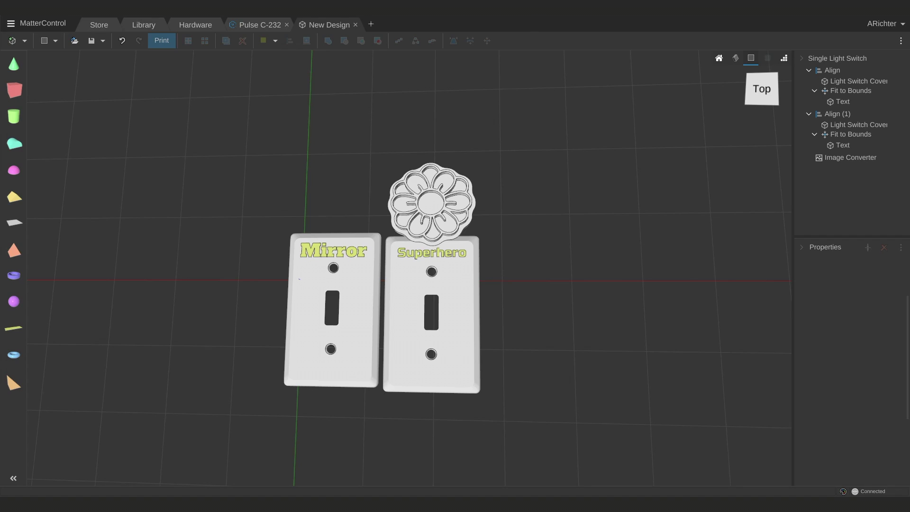
# - Open the MatterControl help guides and go to the guide on designing parts
pyautogui.click(11, 24)
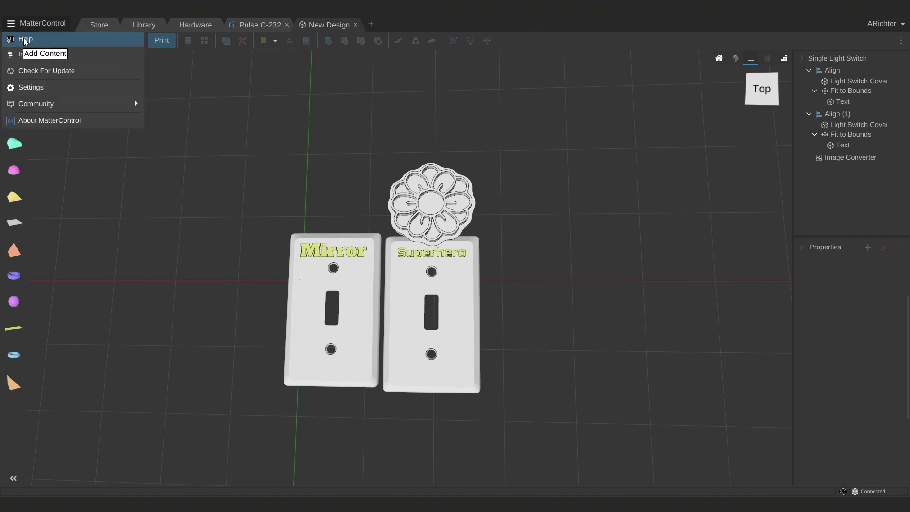
pyautogui.click(25, 40)
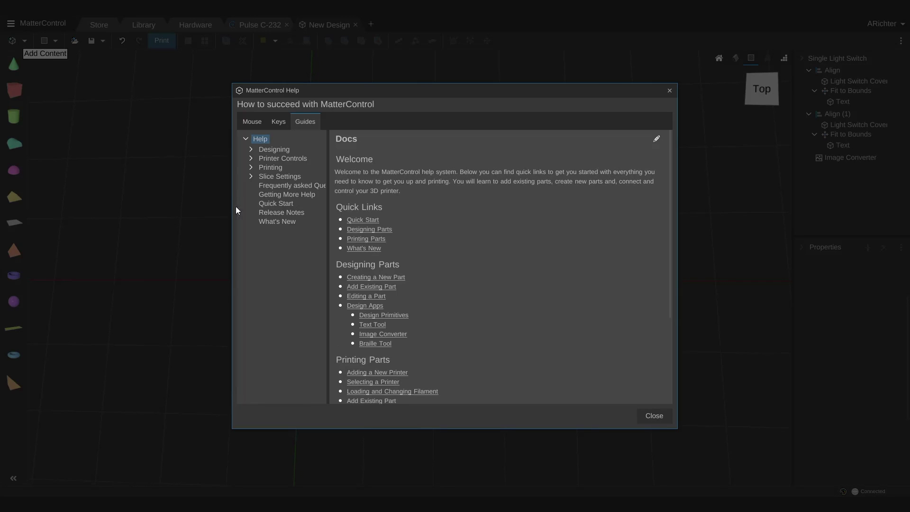
pyautogui.click(386, 230)
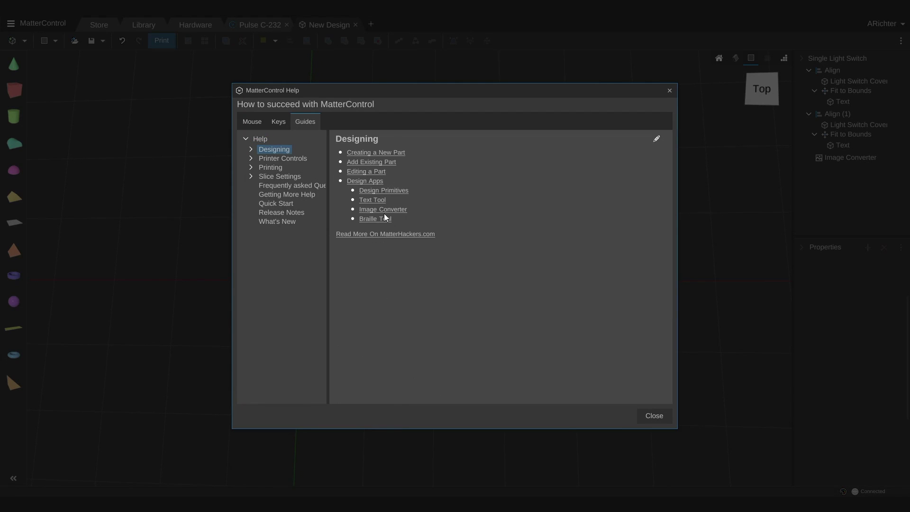